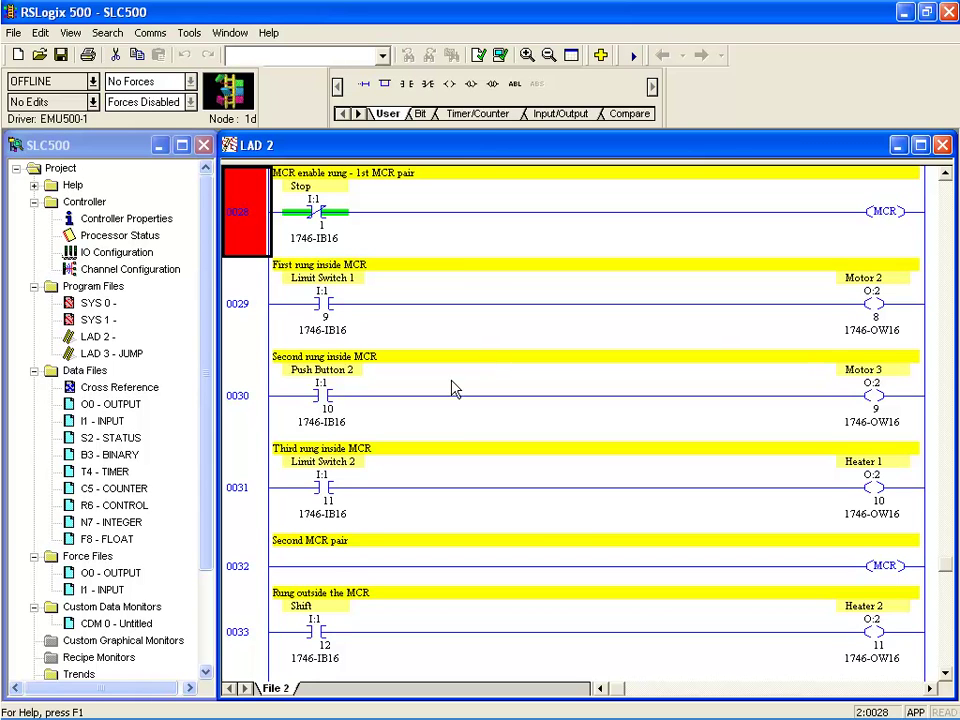
- Cut the Limit Switch 1 / Motor 2 rung 0029 and paste it just before the END rung
{"action": "left_click", "coordinate": [253, 305]}
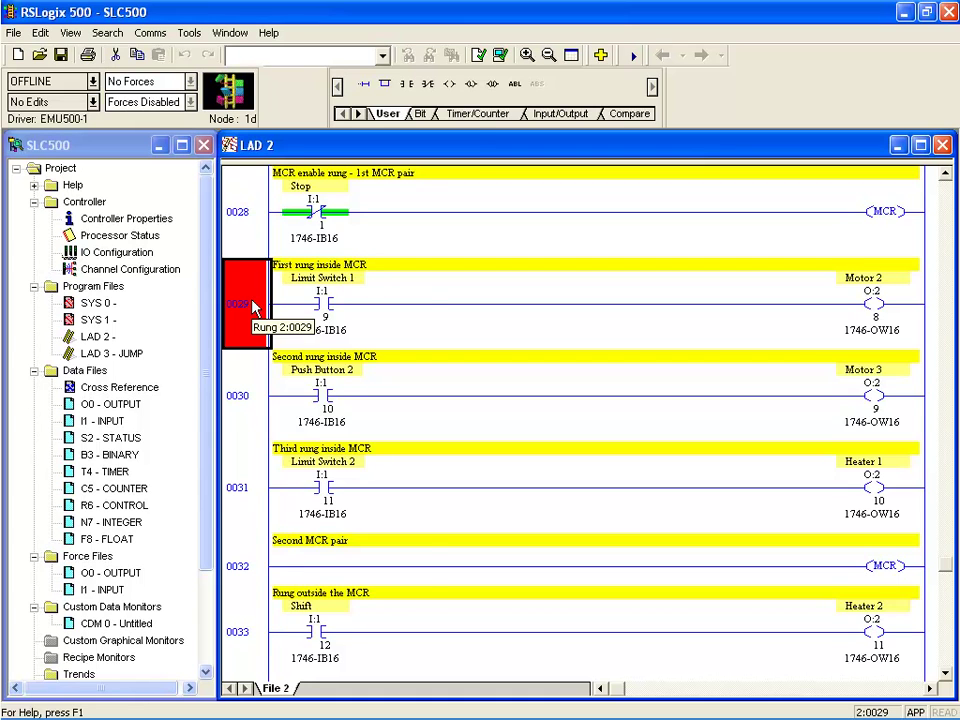
{"action": "right_click", "coordinate": [253, 305]}
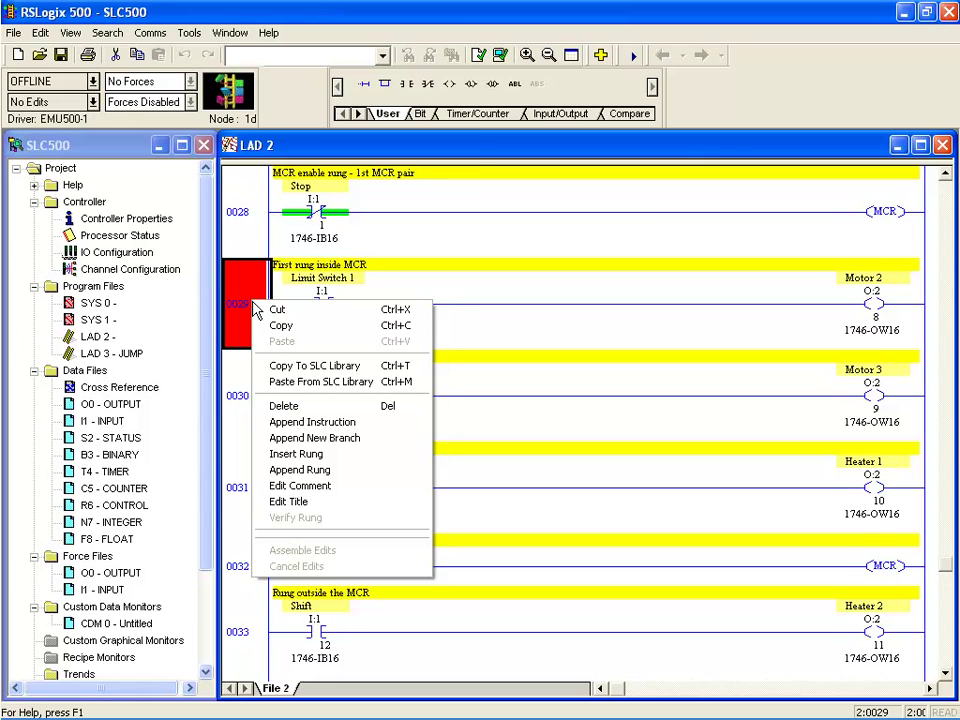
{"action": "left_click", "coordinate": [257, 311]}
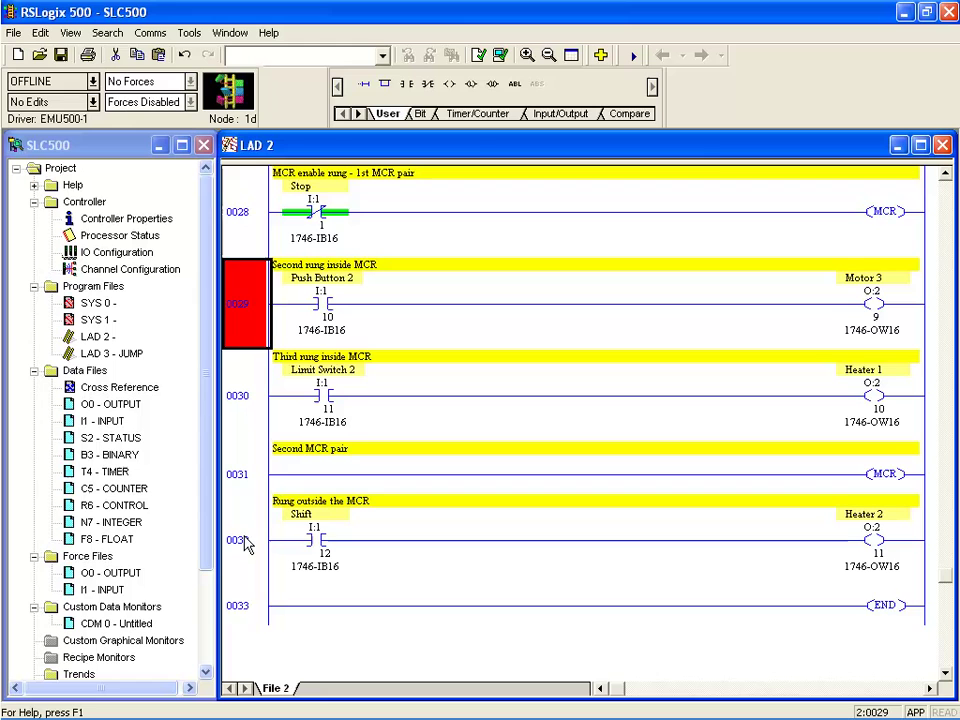
{"action": "left_click", "coordinate": [243, 605]}
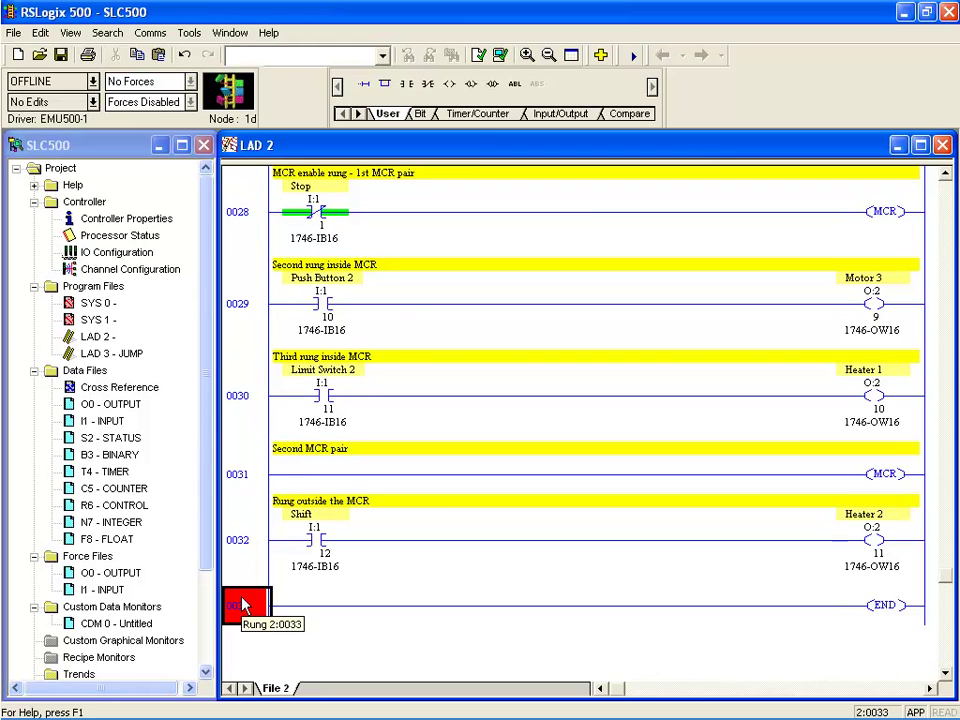
{"action": "right_click", "coordinate": [243, 605]}
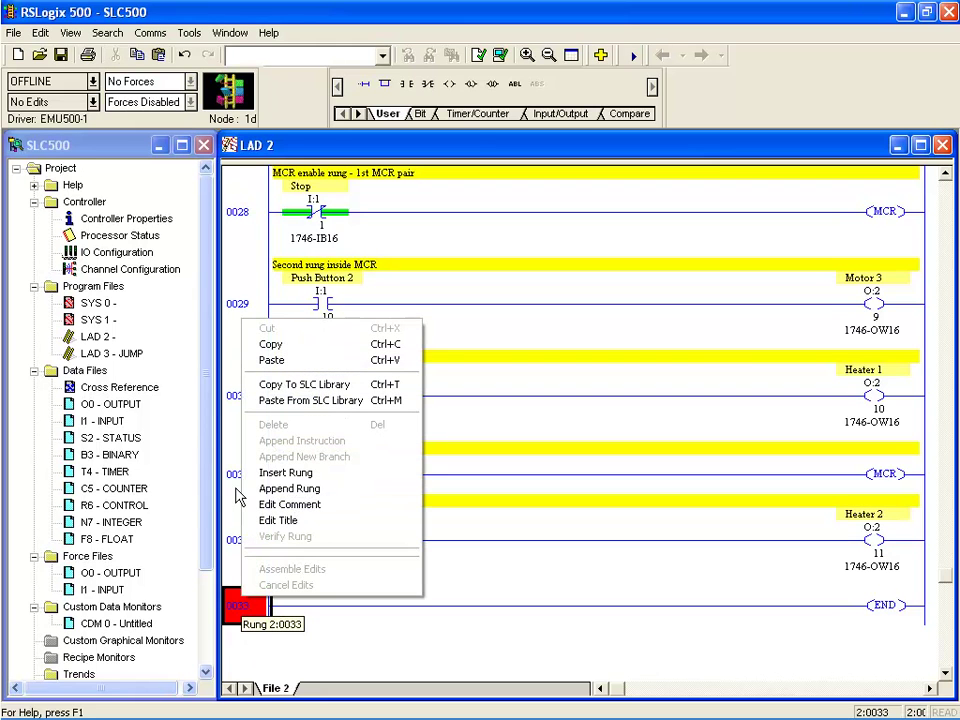
{"action": "left_click", "coordinate": [260, 360]}
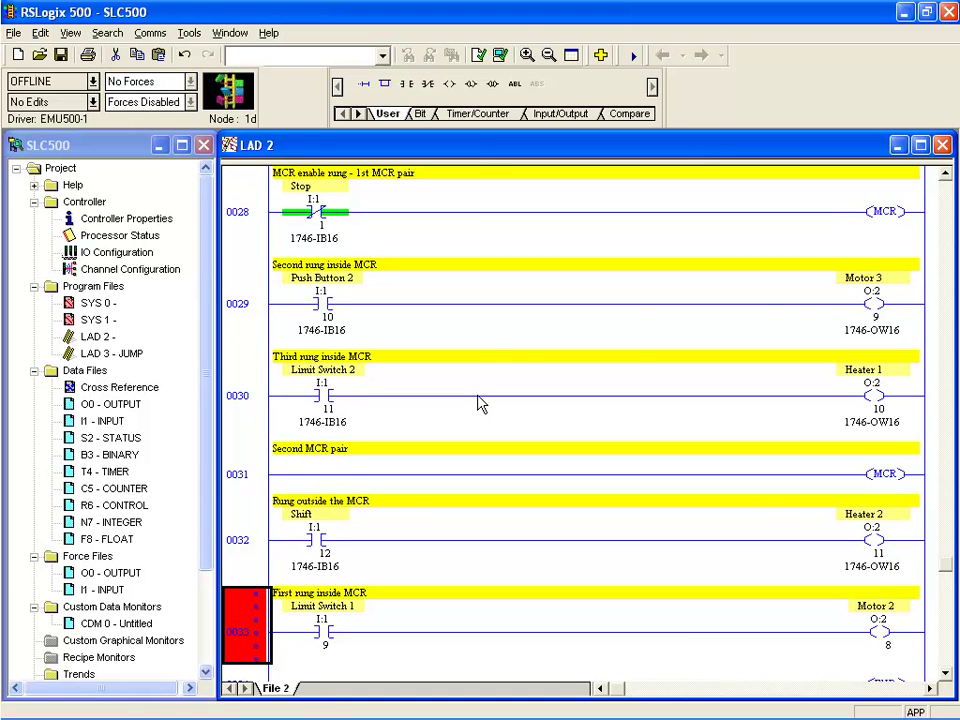
- Copy the free-running timer rung 0001 from the JMPMCRBSL project
{"action": "key", "text": "alt+Tab"}
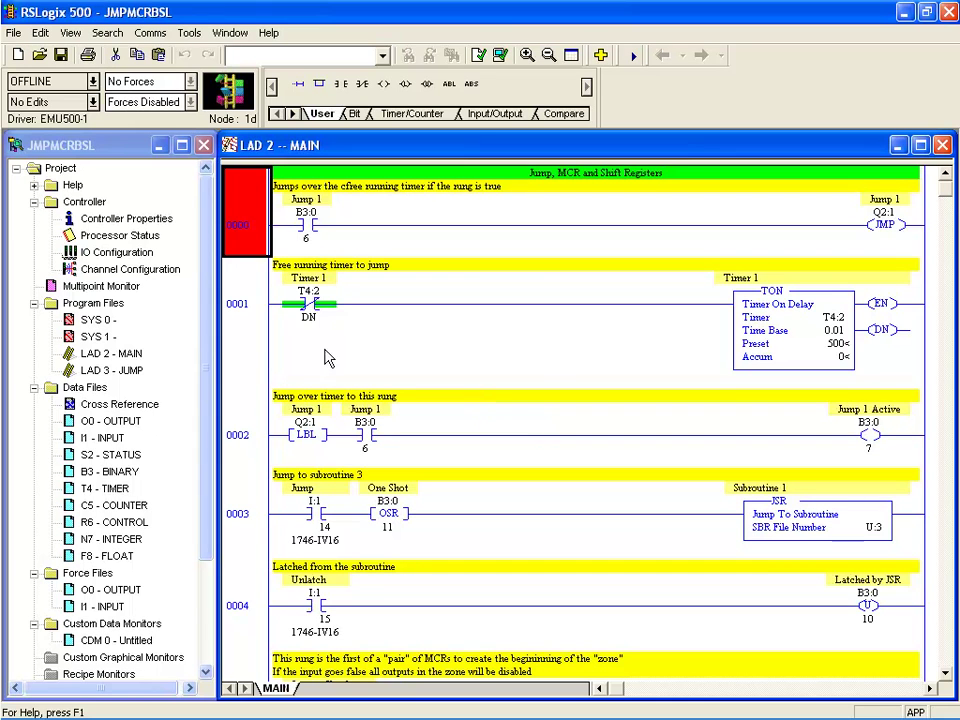
{"action": "left_click", "coordinate": [238, 304]}
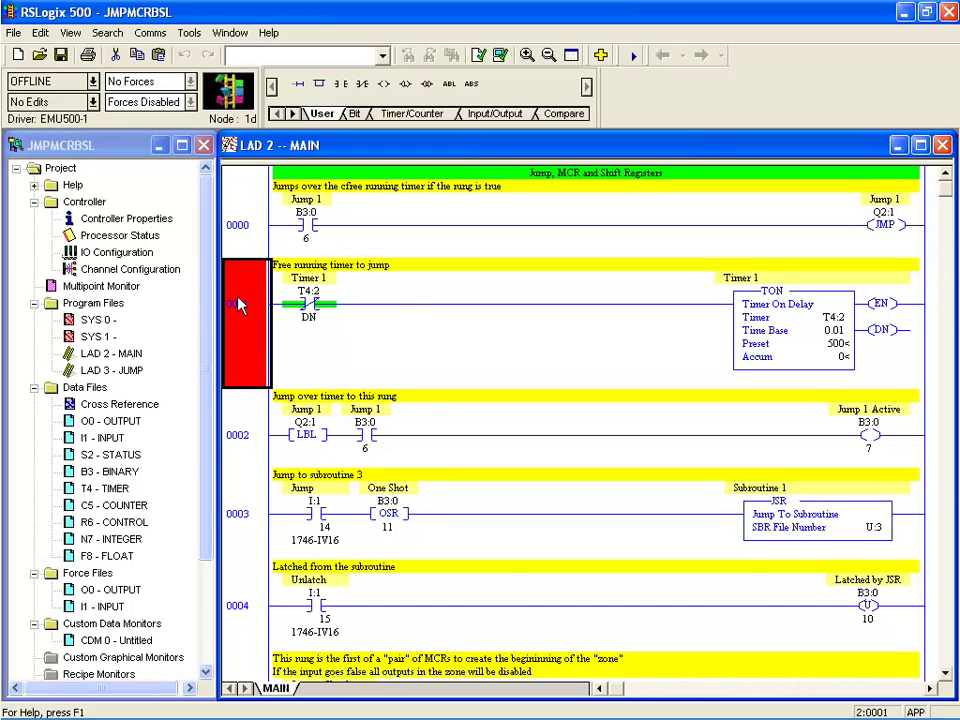
{"action": "right_click", "coordinate": [238, 304]}
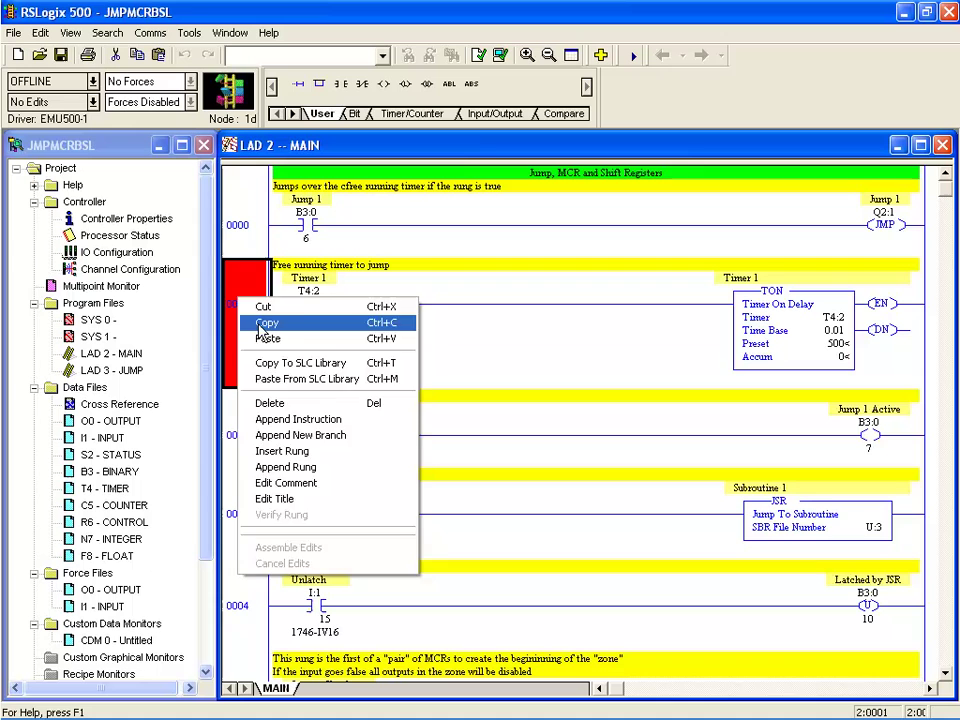
{"action": "left_click", "coordinate": [266, 322]}
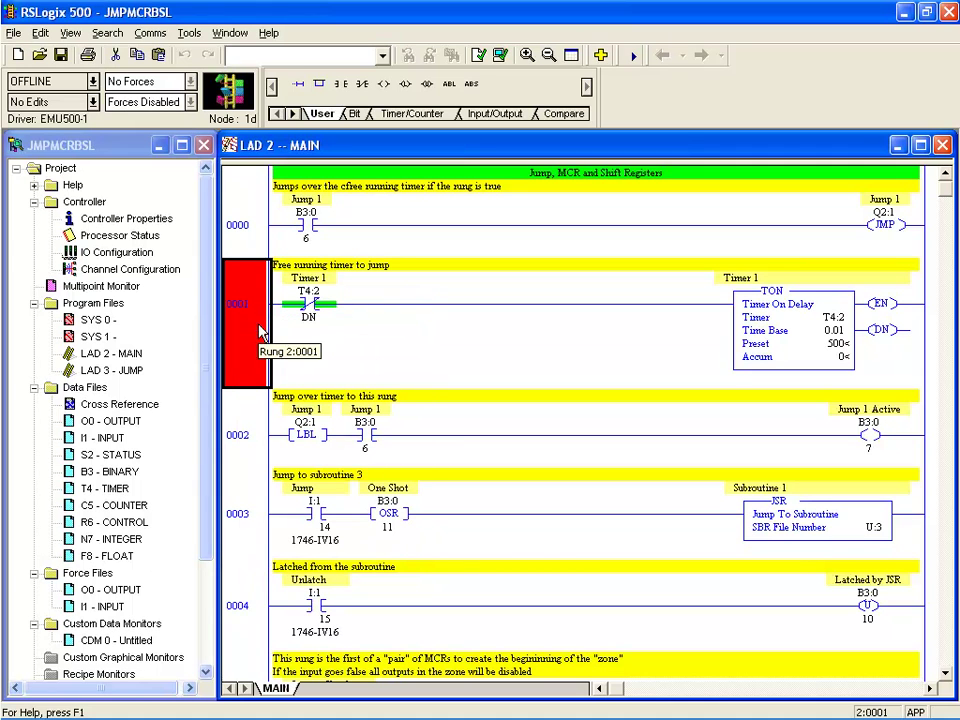
- Return to the SLC500 project and bring up editing actions on END rung 0034
{"action": "key", "text": "alt+Tab"}
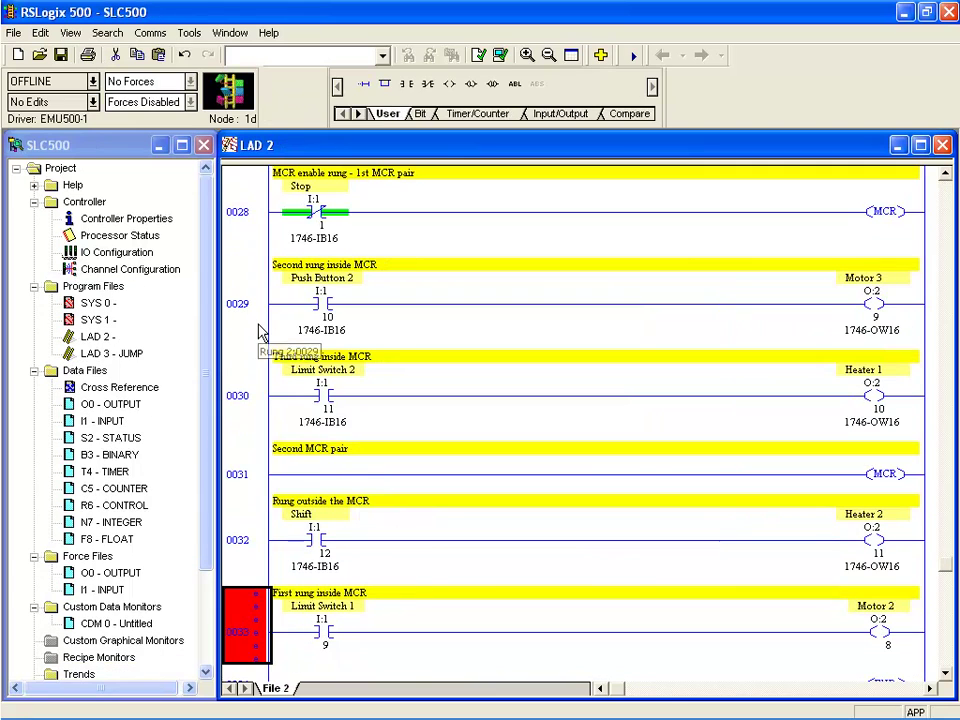
{"action": "left_click", "coordinate": [943, 675]}
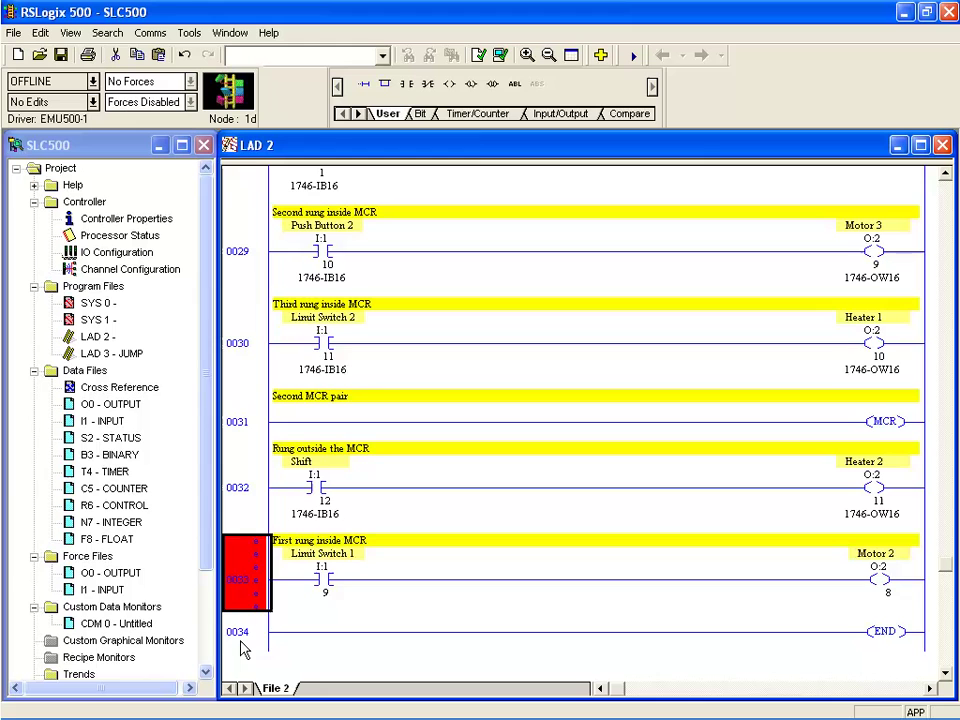
{"action": "left_click", "coordinate": [243, 634]}
{"action": "right_click", "coordinate": [244, 636]}
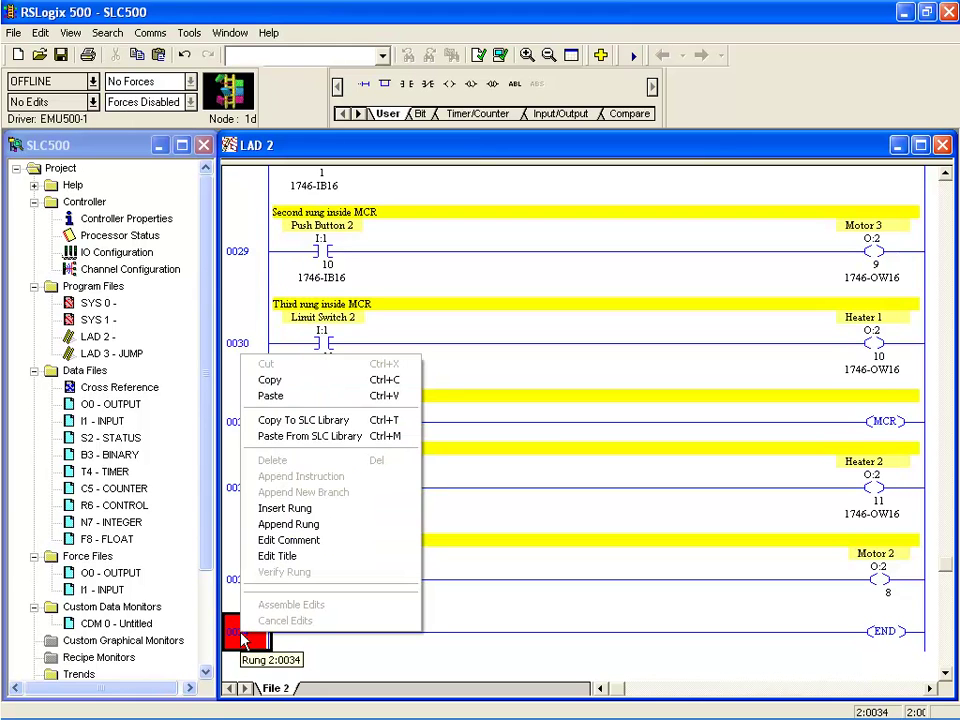
- Paste the timer rung before END, leaving the existing T4:2 entry, then scroll down to view it
{"action": "left_click", "coordinate": [262, 396]}
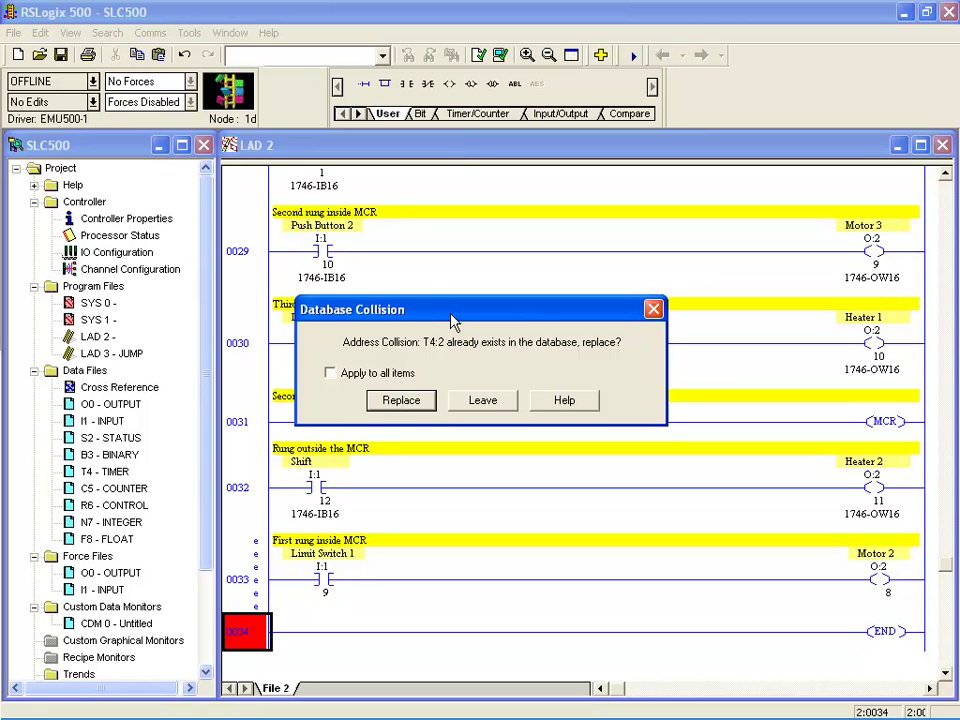
{"action": "left_click", "coordinate": [481, 400]}
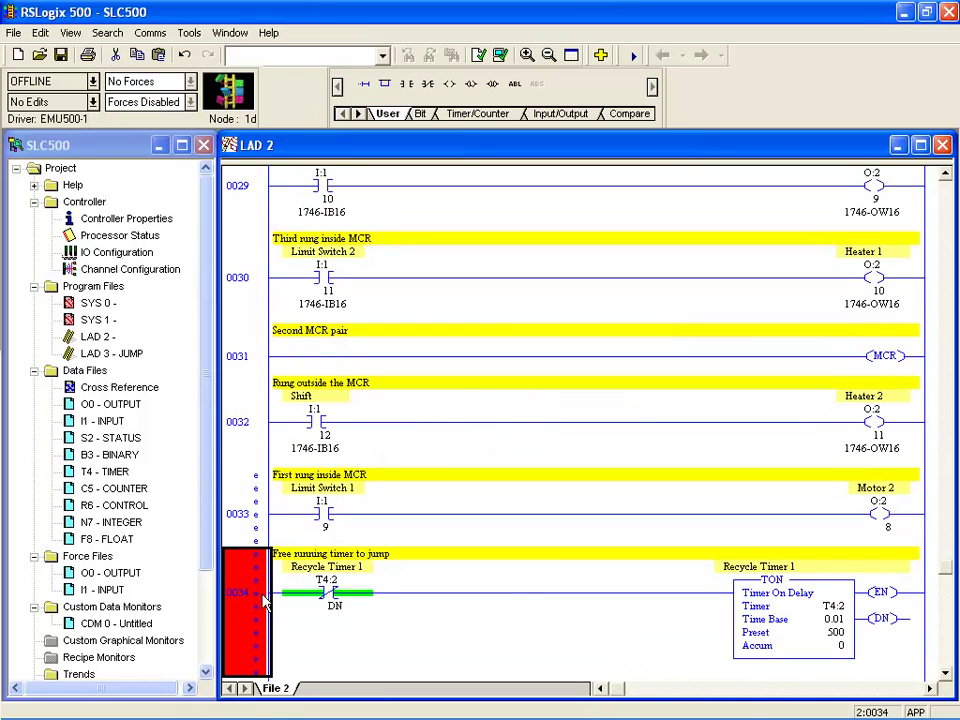
{"action": "left_click", "coordinate": [945, 673]}
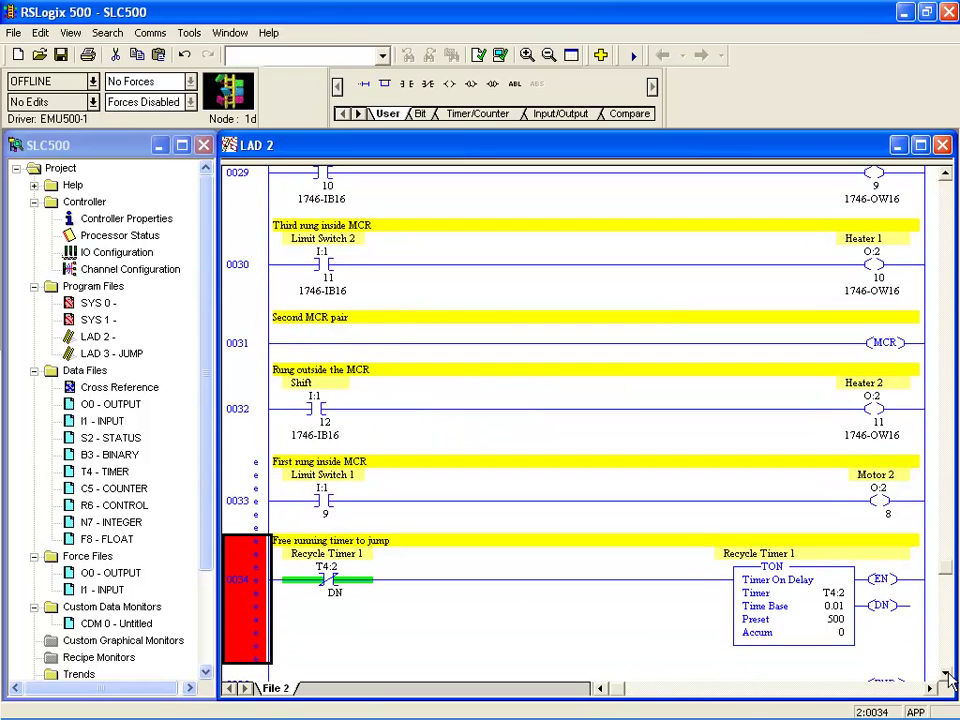
- Cut rung 0033 (First rung inside MCR) and then the free-running timer rung from LAD 2
{"action": "left_click", "coordinate": [945, 673]}
{"action": "left_click", "coordinate": [945, 673]}
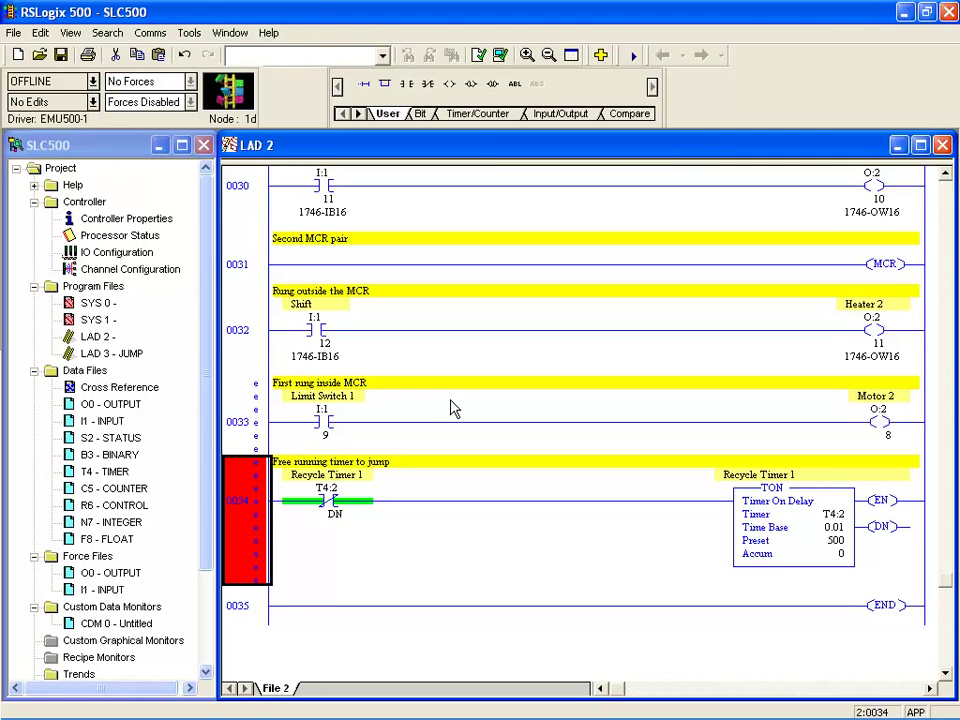
{"action": "left_click", "coordinate": [250, 425]}
{"action": "right_click", "coordinate": [250, 425]}
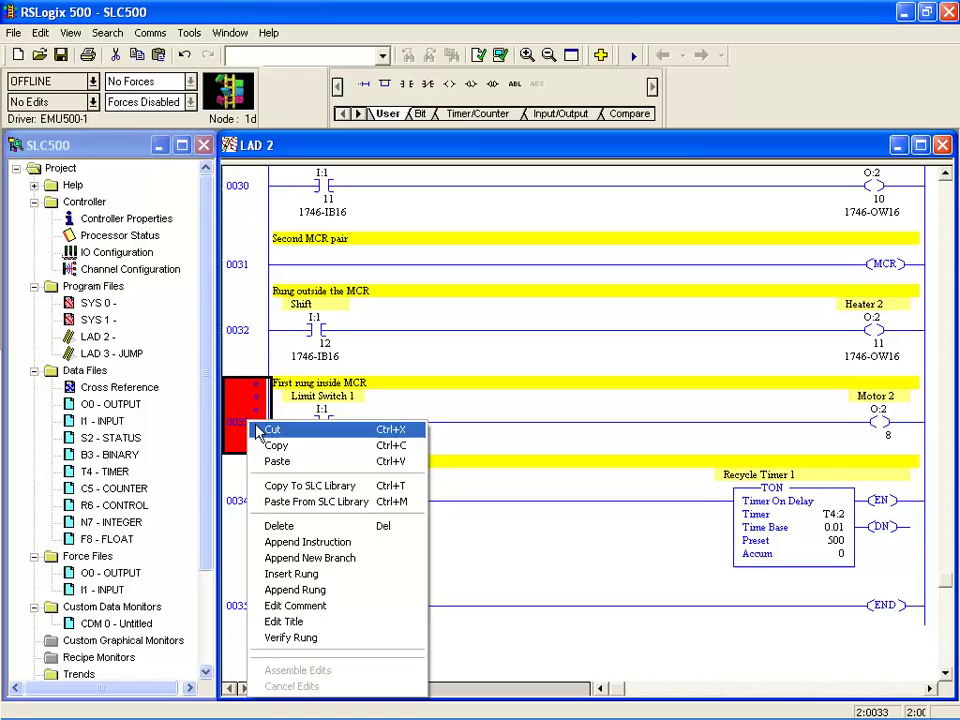
{"action": "left_click", "coordinate": [268, 429]}
{"action": "right_click", "coordinate": [258, 430]}
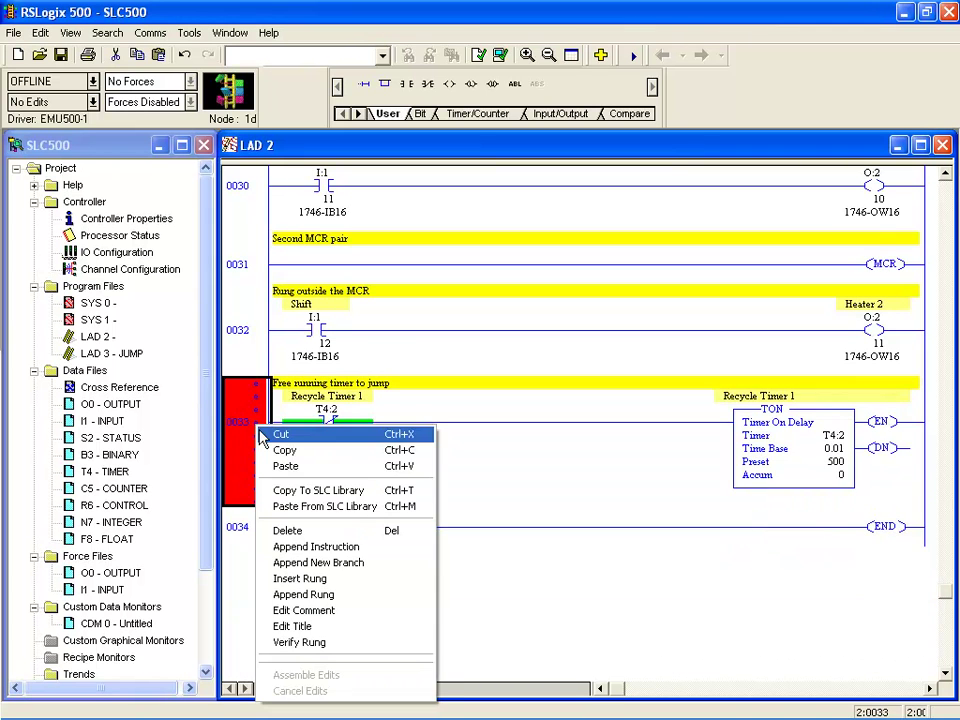
{"action": "left_click", "coordinate": [262, 434]}
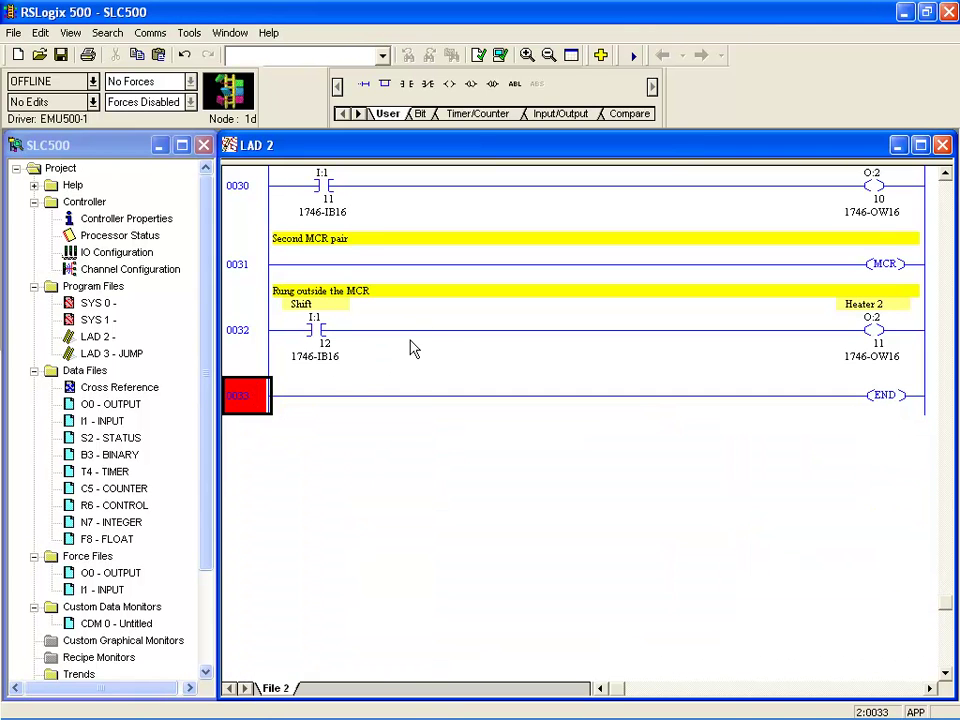
- Scroll LAD 2 up to the Off Delay Timer rung 0000 with T4:0 preset 5
{"action": "scroll", "coordinate": [410, 347], "scroll_direction": "up", "scroll_amount": 5}
{"action": "scroll", "coordinate": [410, 347], "scroll_direction": "up", "scroll_amount": 3}
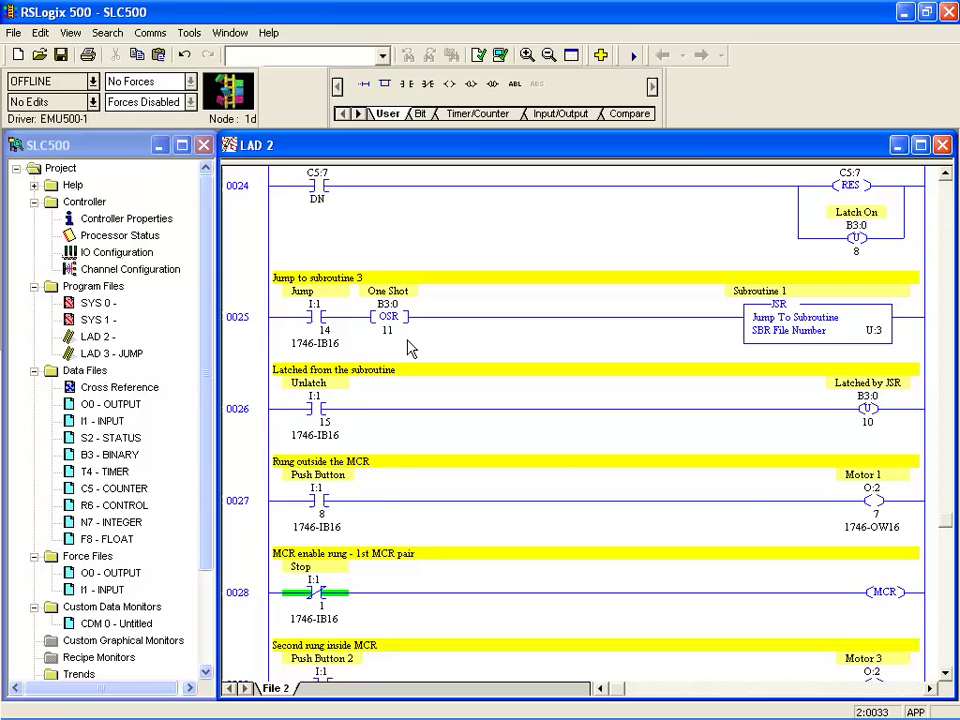
{"action": "scroll", "coordinate": [400, 210], "scroll_direction": "up", "scroll_amount": 20}
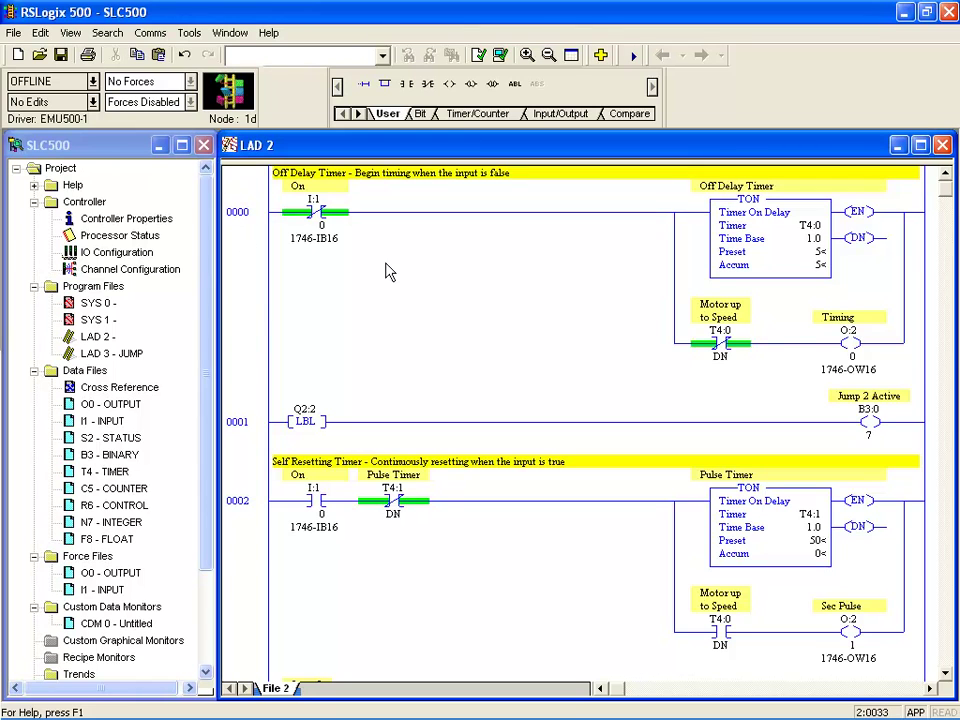
- Bring up Report Options from the File menu and clear all selected sections
{"action": "left_click", "coordinate": [14, 33]}
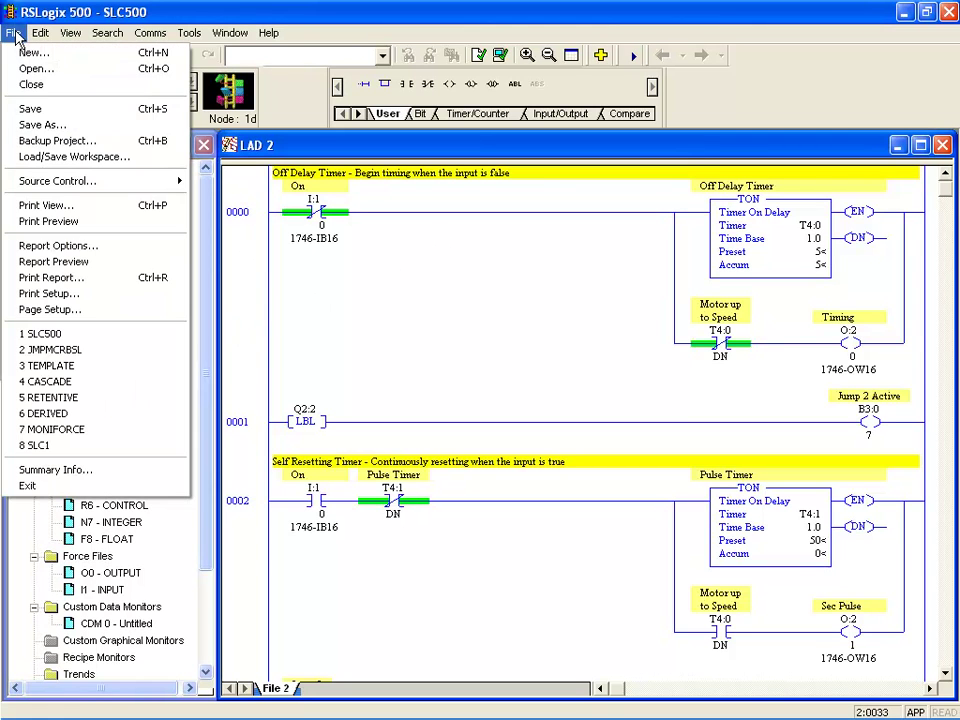
{"action": "left_click", "coordinate": [31, 247]}
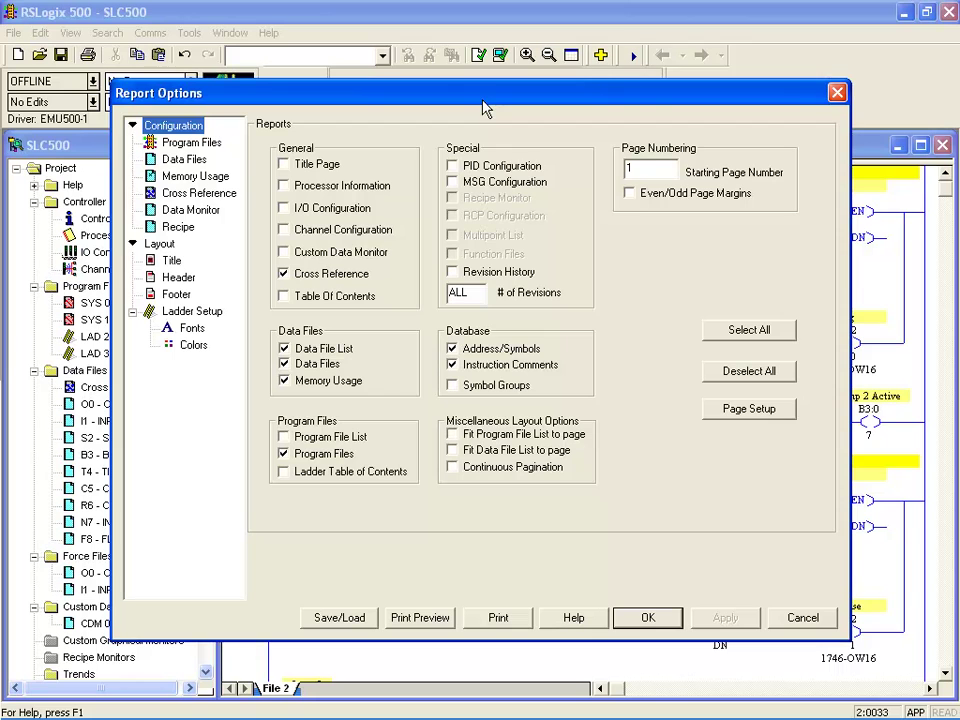
{"action": "left_click", "coordinate": [745, 371]}
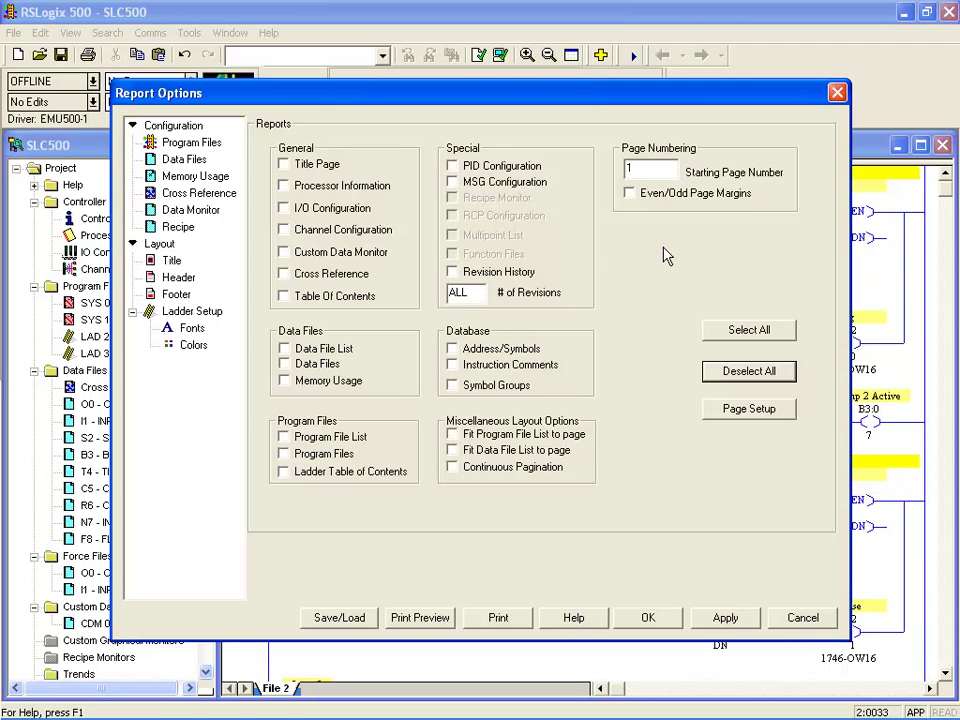
- Include Program Files, Cross Reference, I/O Configuration, Data Files and Address/Symbols, and apply
{"action": "left_click", "coordinate": [285, 455]}
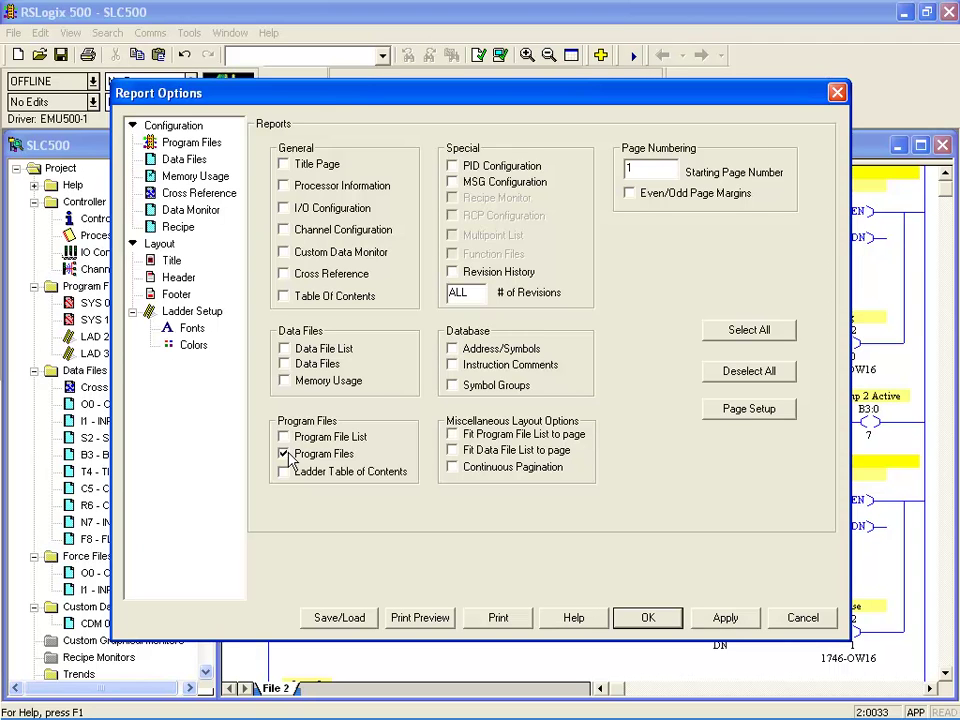
{"action": "left_click", "coordinate": [284, 274]}
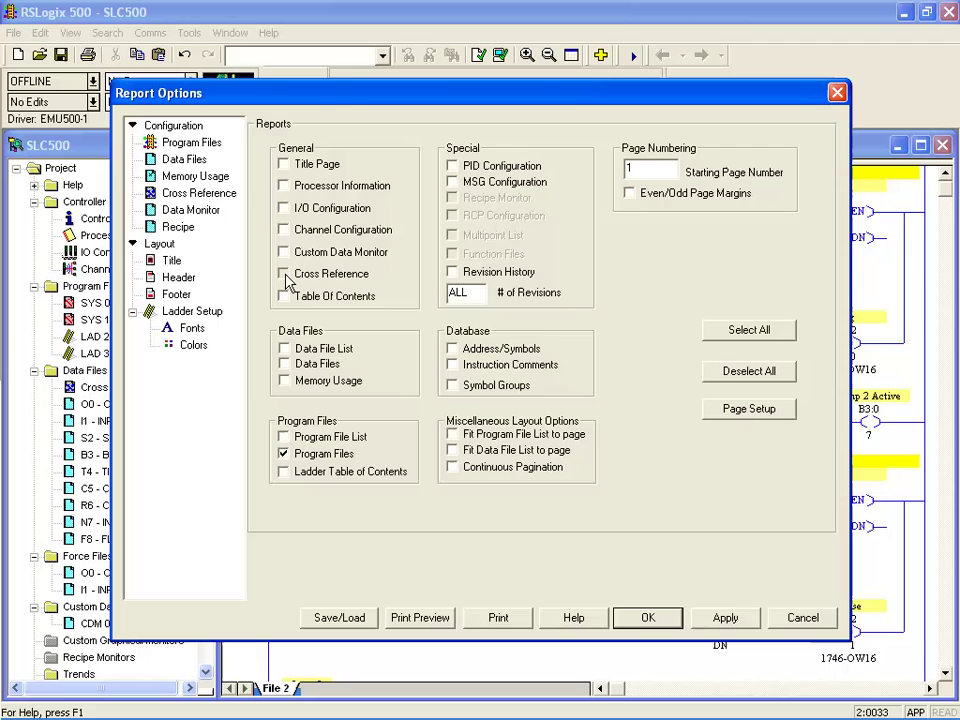
{"action": "left_click", "coordinate": [284, 208]}
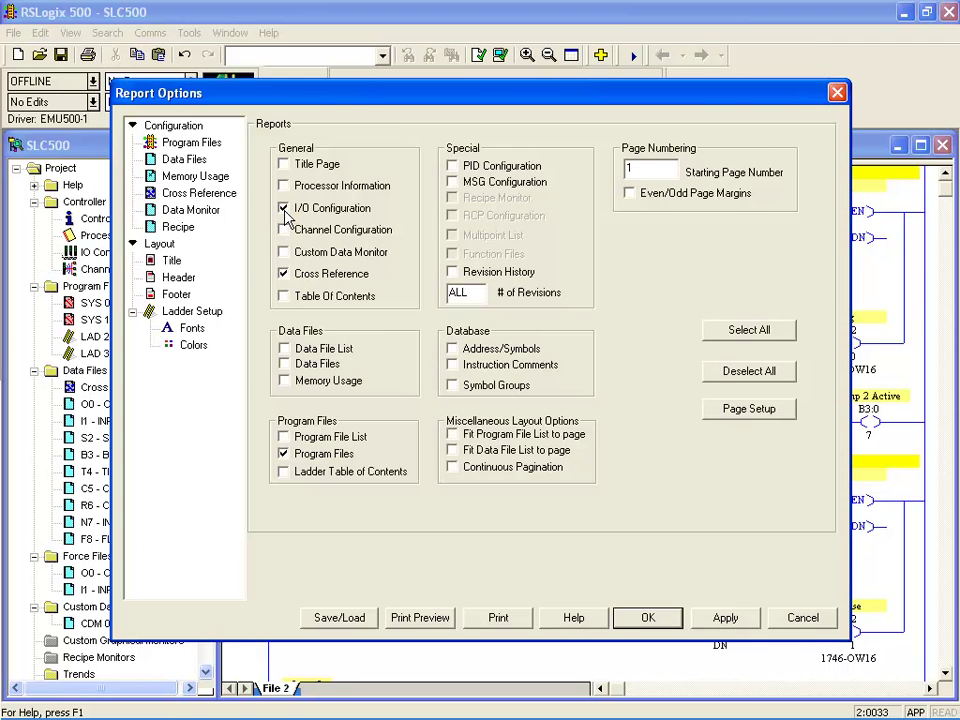
{"action": "left_click", "coordinate": [284, 364]}
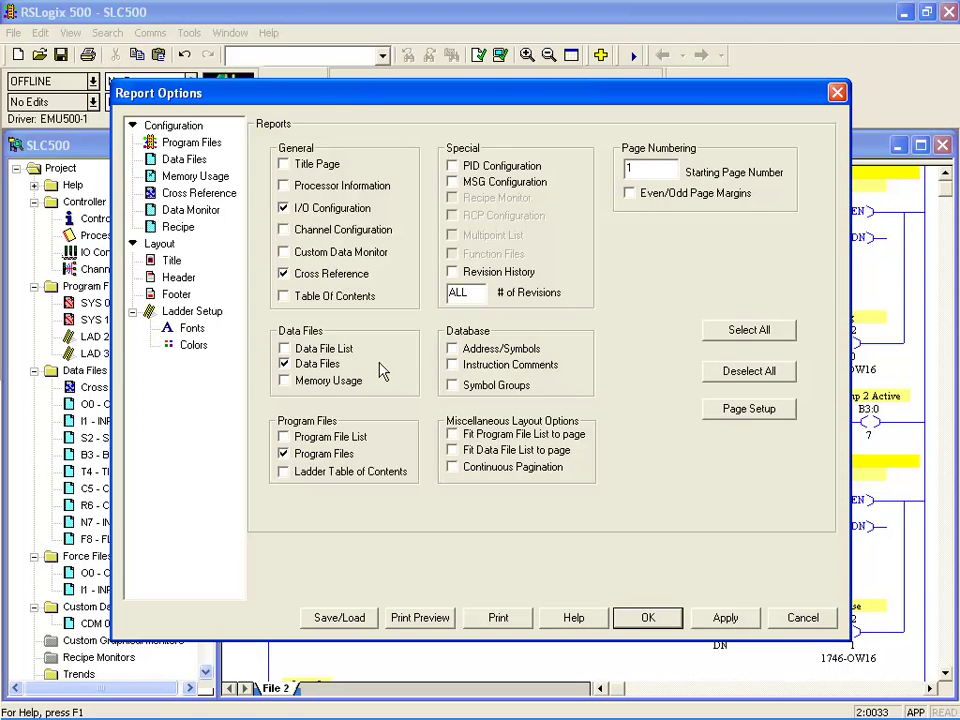
{"action": "left_click", "coordinate": [452, 349]}
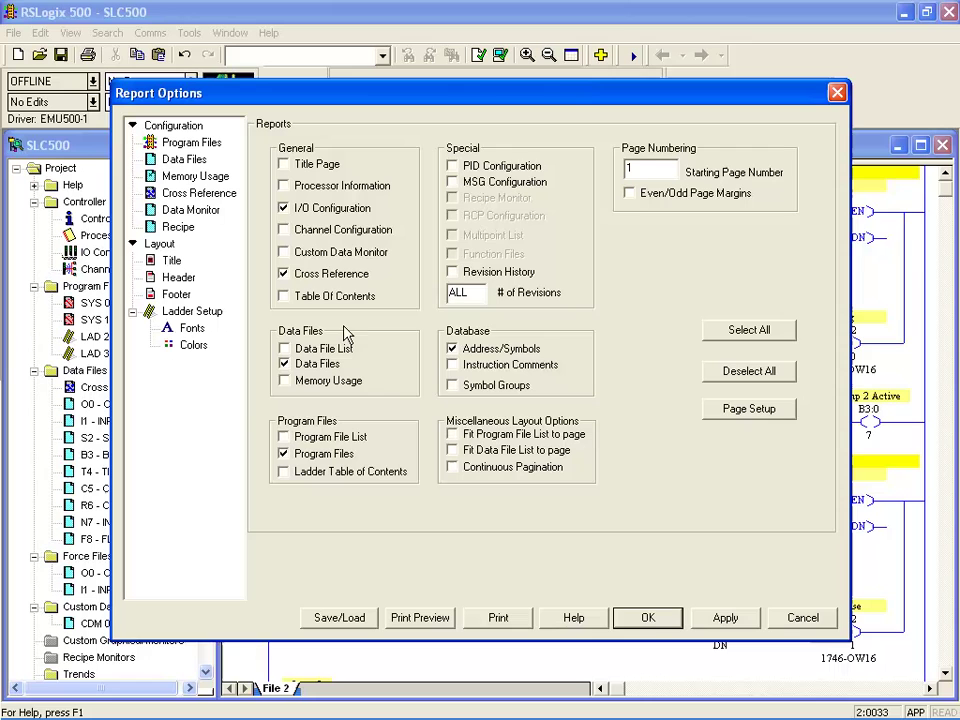
{"action": "left_click", "coordinate": [718, 619]}
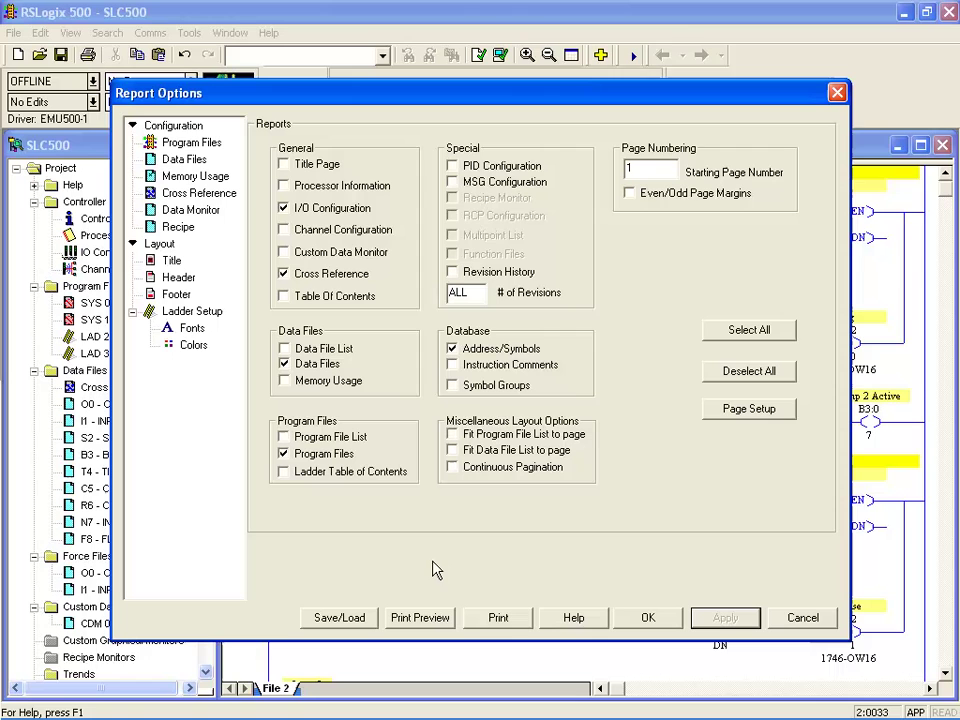
- Print-preview the report, zooming into the I/O configuration and Program Files pages
{"action": "left_click", "coordinate": [422, 618]}
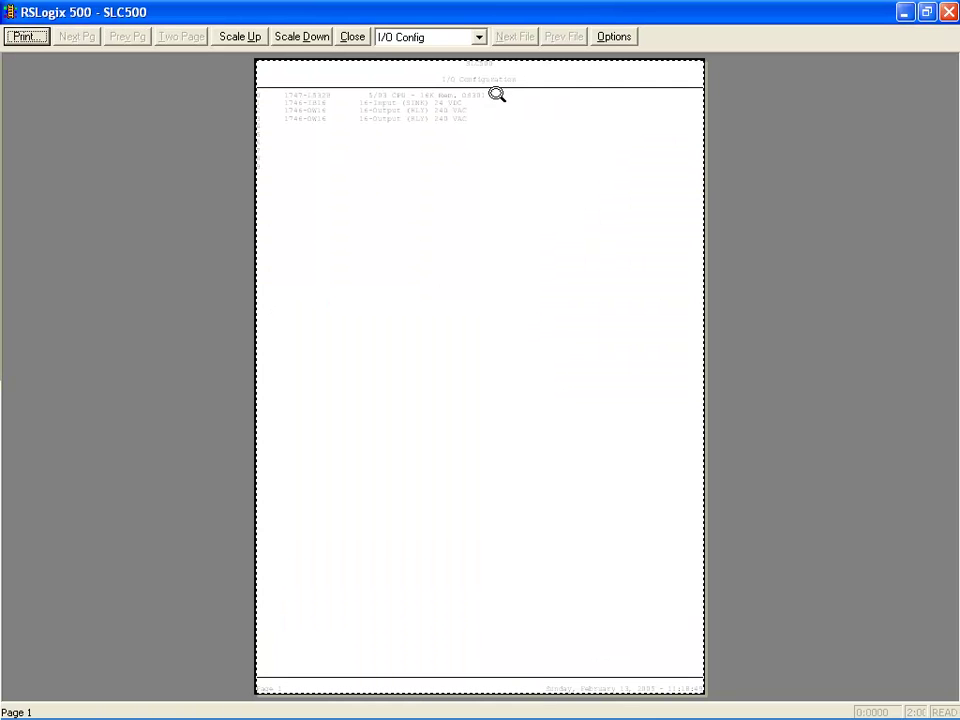
{"action": "left_click", "coordinate": [464, 154]}
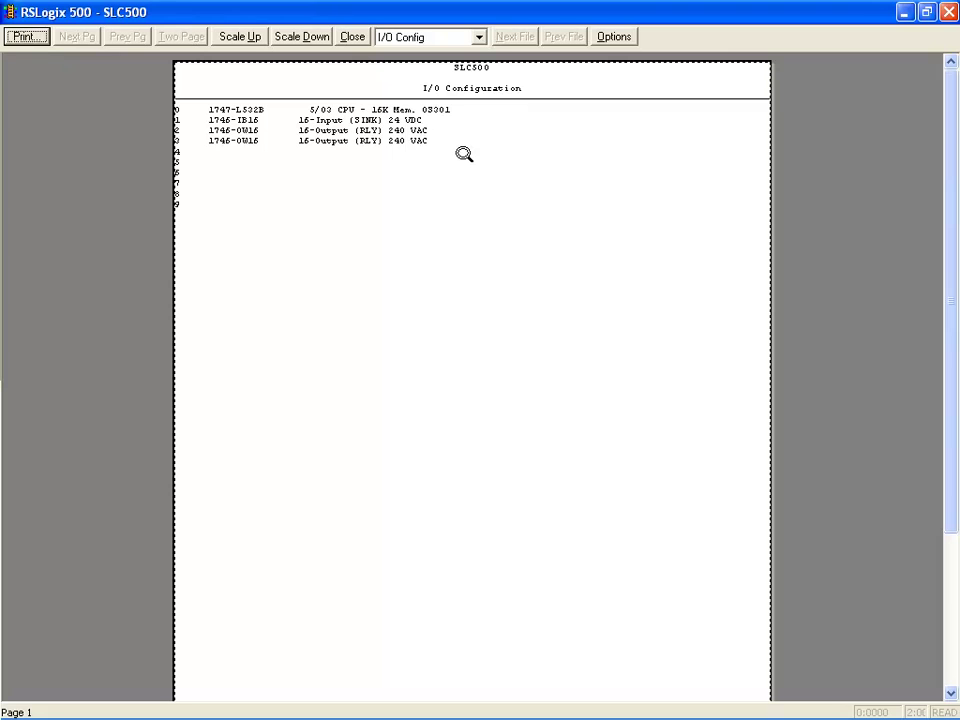
{"action": "left_click", "coordinate": [479, 38]}
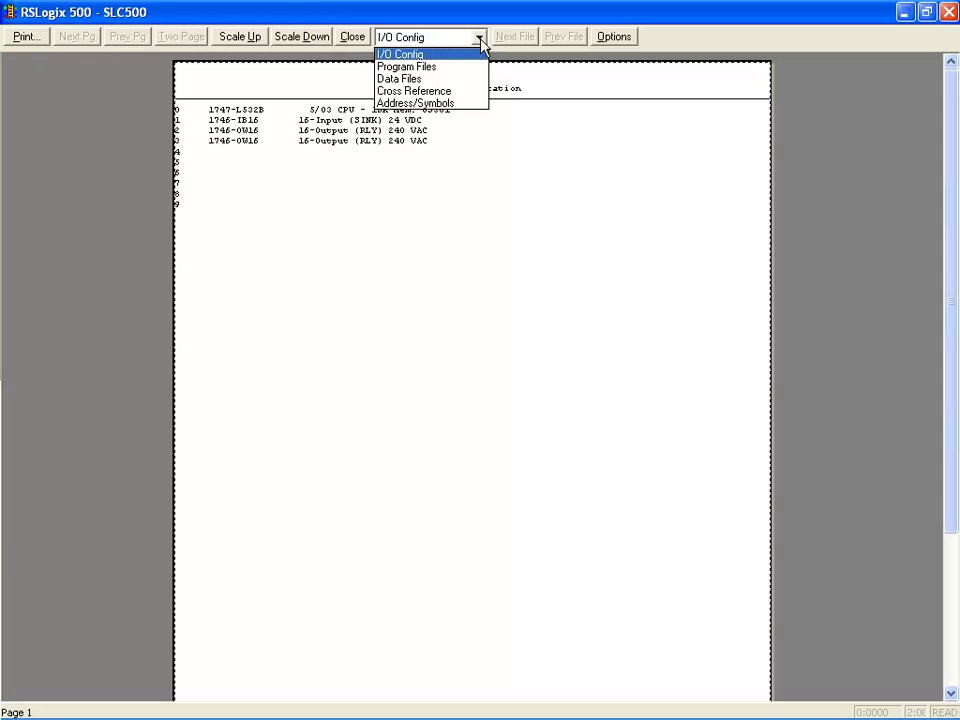
{"action": "left_click", "coordinate": [458, 67]}
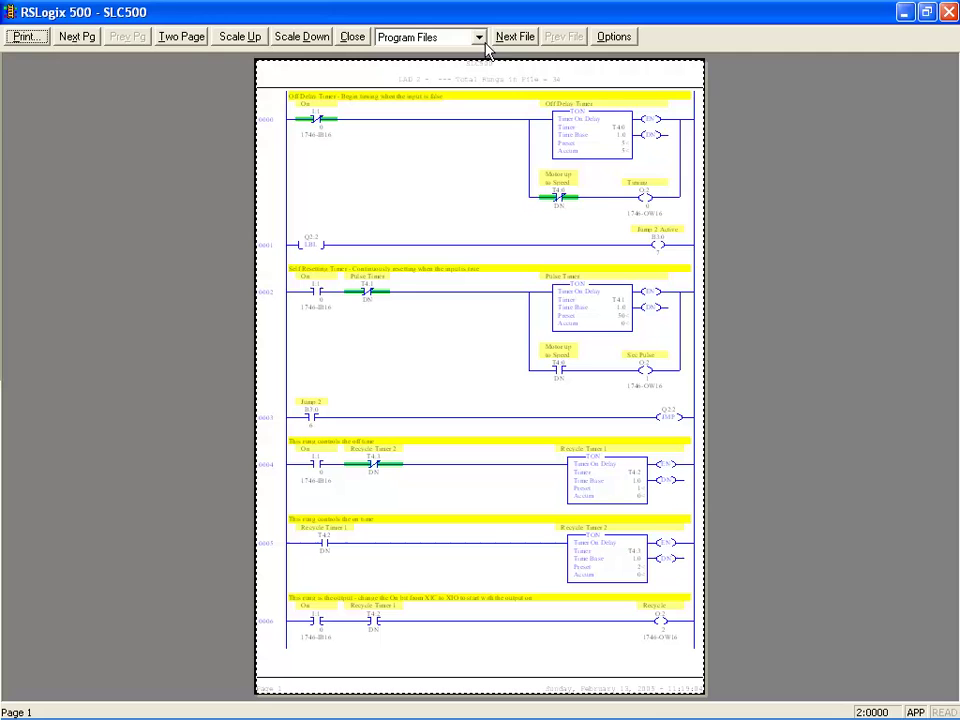
{"action": "left_click", "coordinate": [430, 144]}
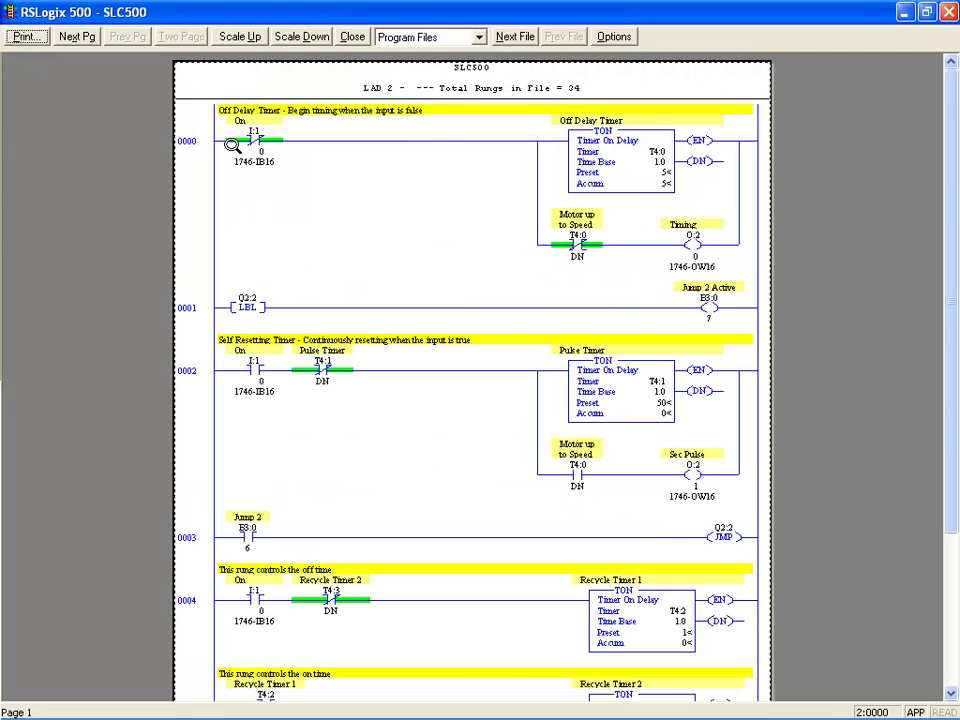
- View the Data Files section, zooming into output file O0, then advance to input file I1
{"action": "left_click", "coordinate": [479, 39]}
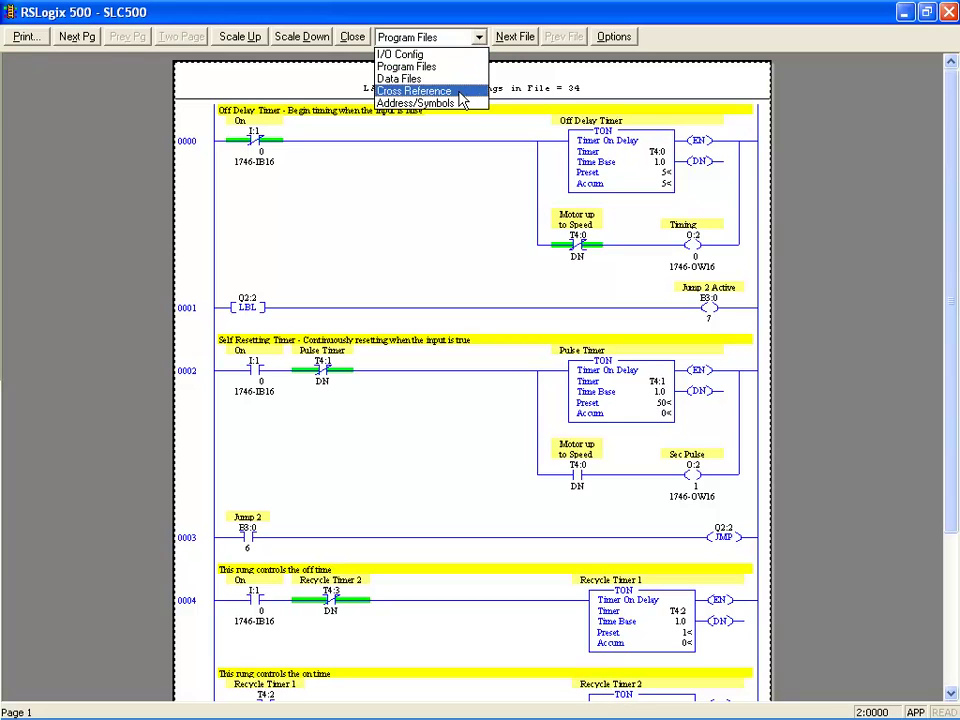
{"action": "left_click", "coordinate": [450, 79]}
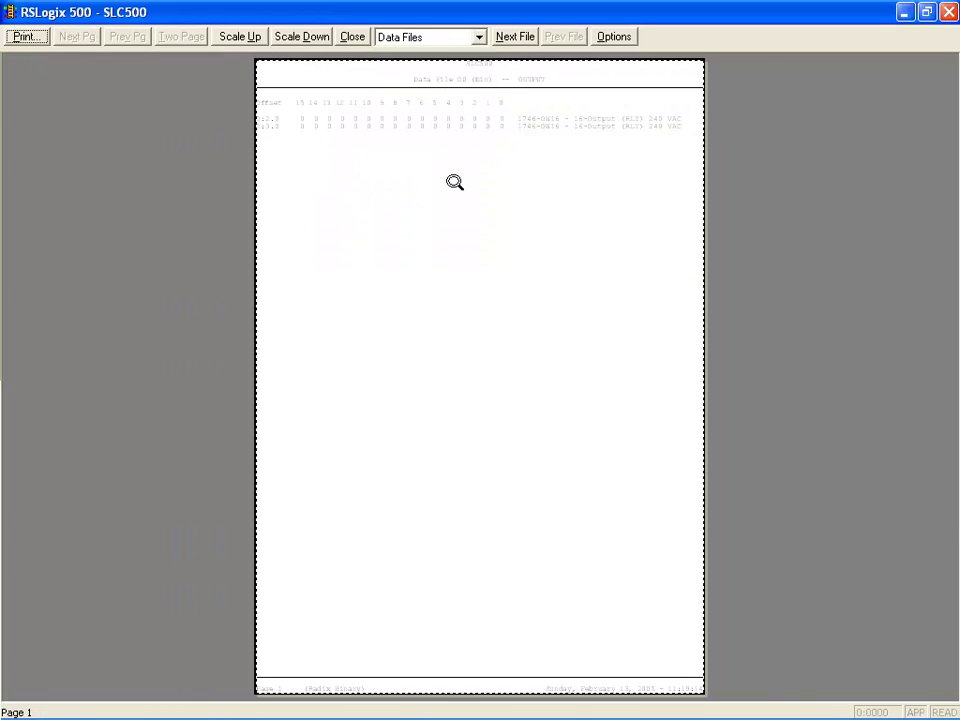
{"action": "left_click", "coordinate": [455, 182]}
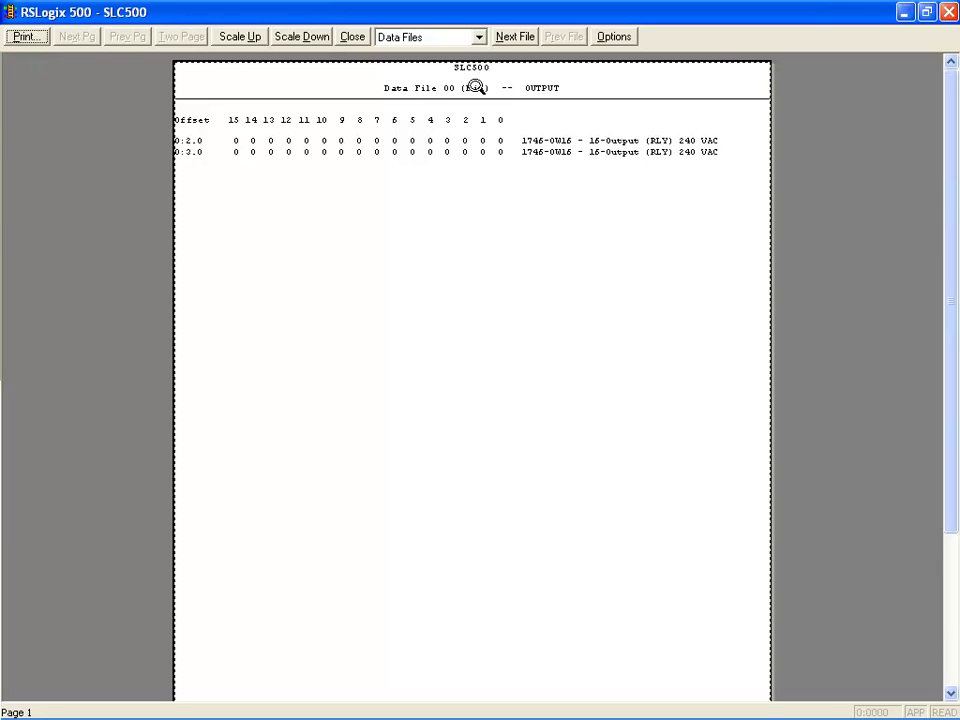
{"action": "left_click", "coordinate": [508, 40]}
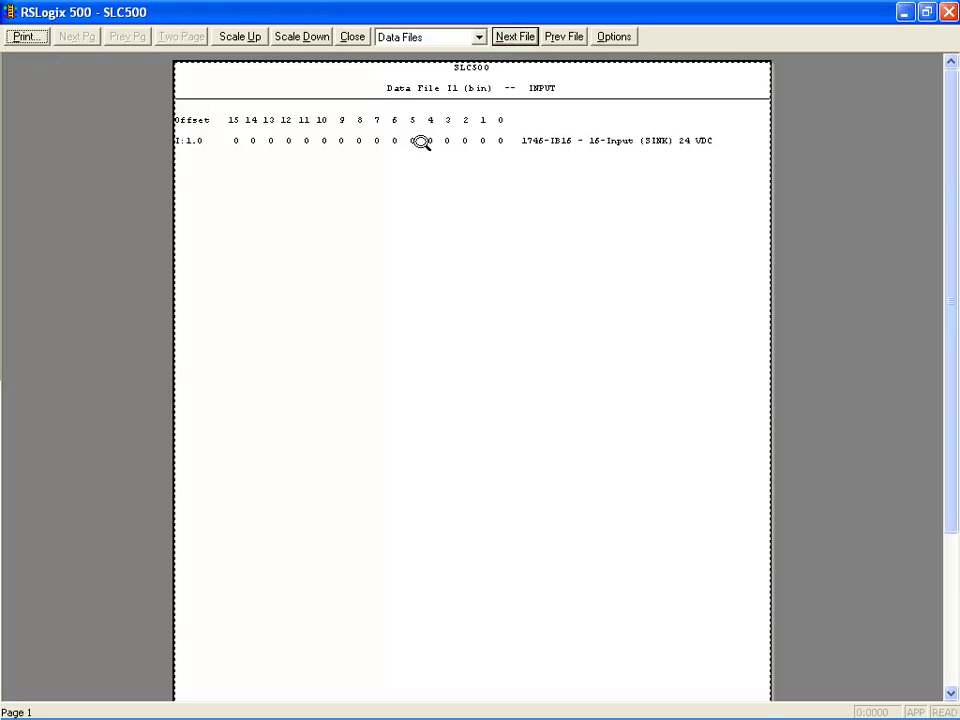
{"action": "left_click", "coordinate": [480, 38]}
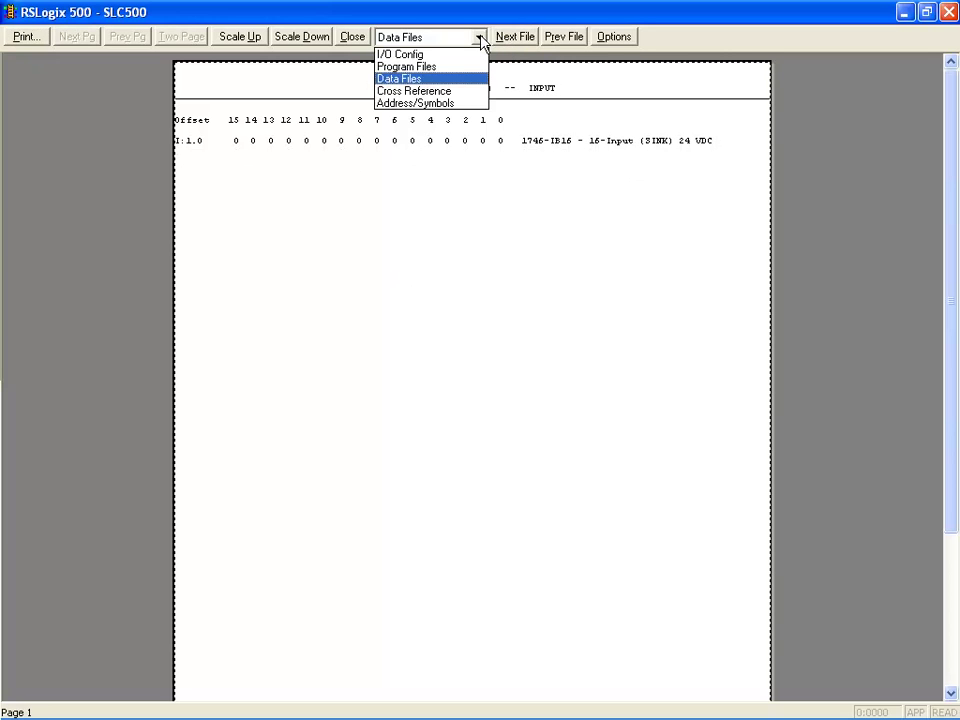
- Zoom into the Cross Reference section of the preview, then close it to return to LAD 2
{"action": "left_click", "coordinate": [458, 91]}
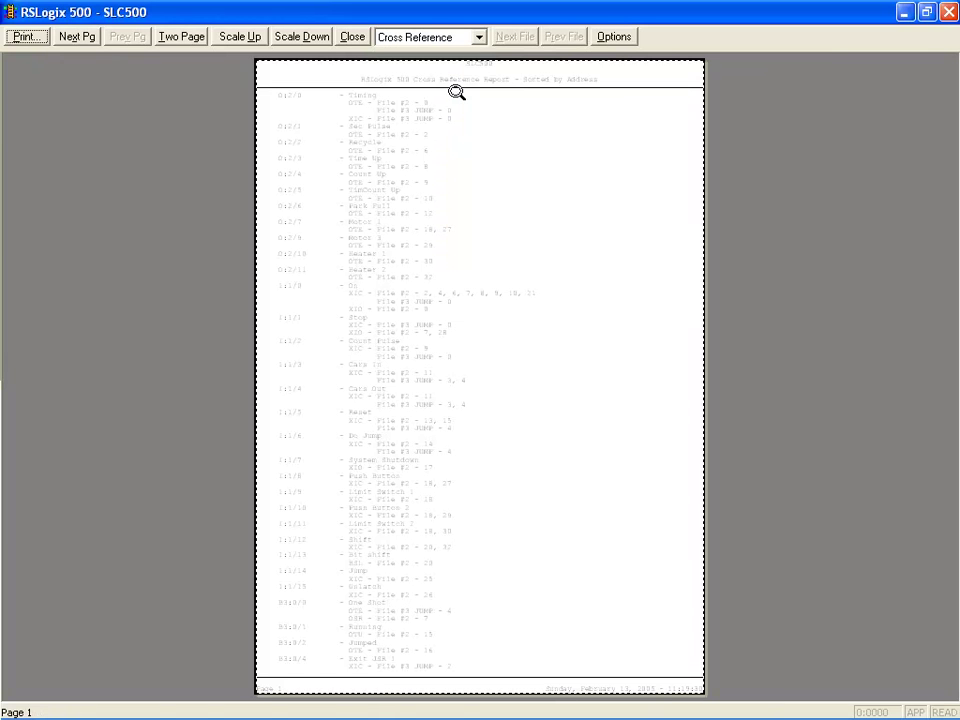
{"action": "left_click", "coordinate": [463, 154]}
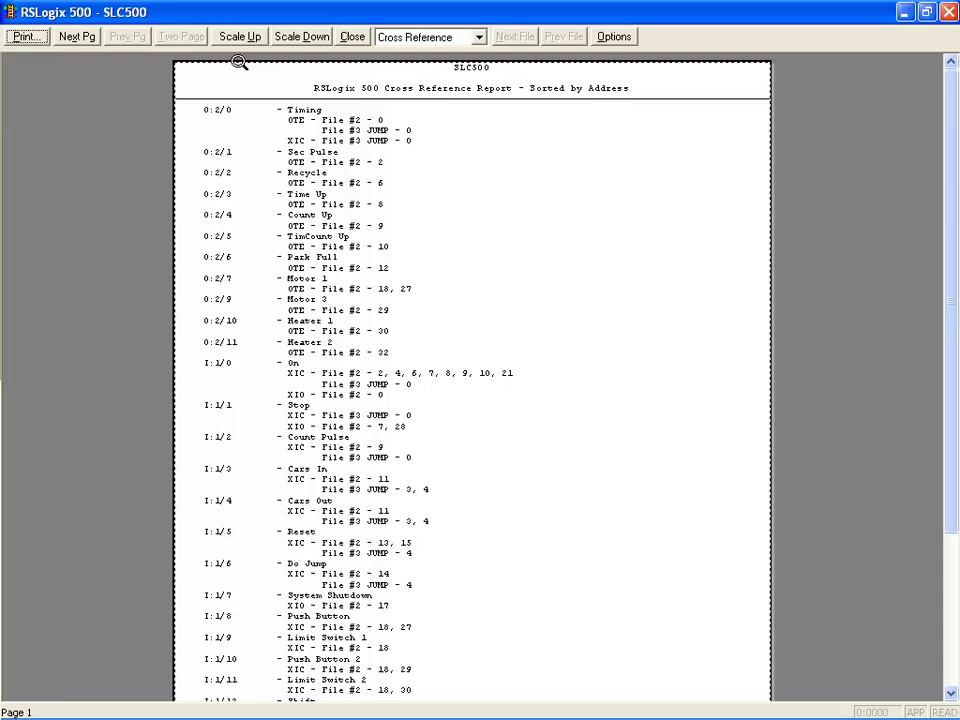
{"action": "left_click", "coordinate": [351, 37]}
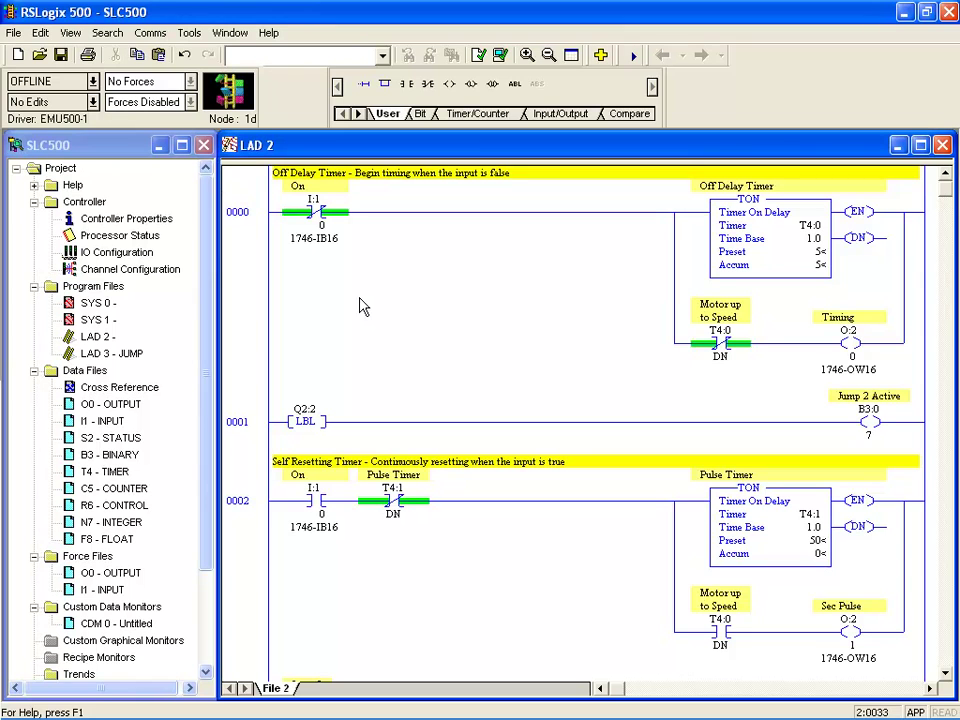
{"action": "left_click", "coordinate": [13, 32]}
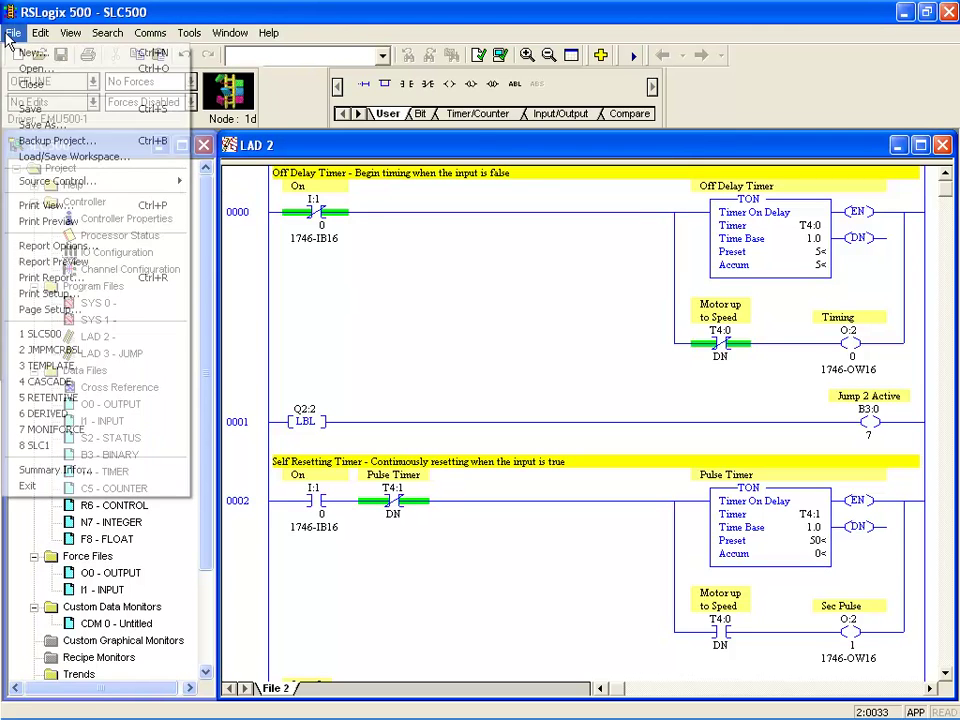
{"action": "left_click", "coordinate": [18, 247]}
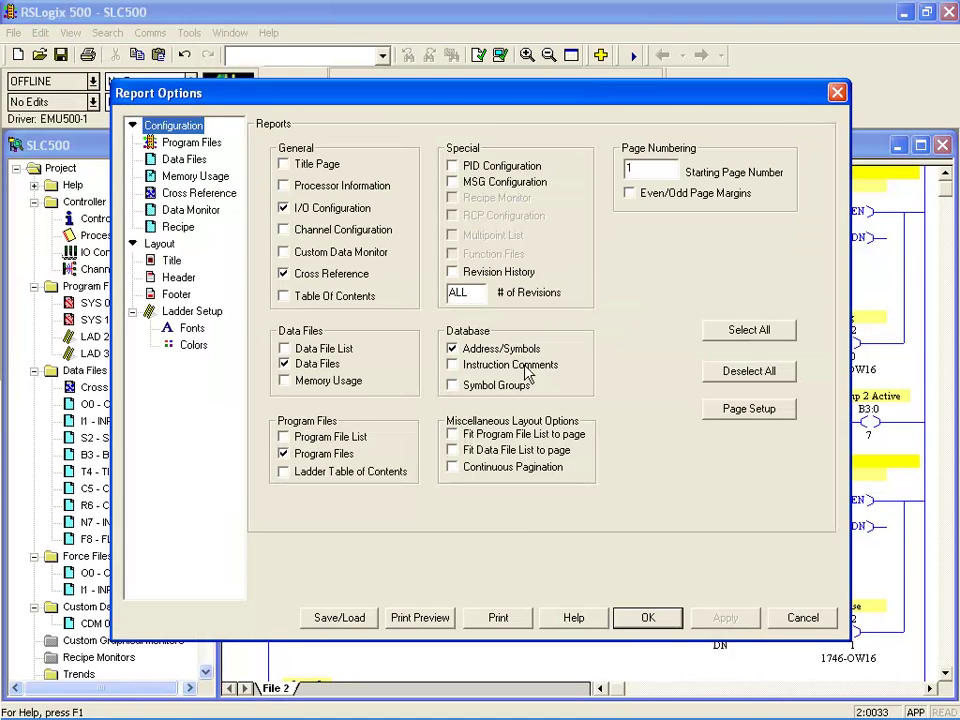
{"action": "left_click", "coordinate": [416, 618]}
{"action": "left_click", "coordinate": [431, 214]}
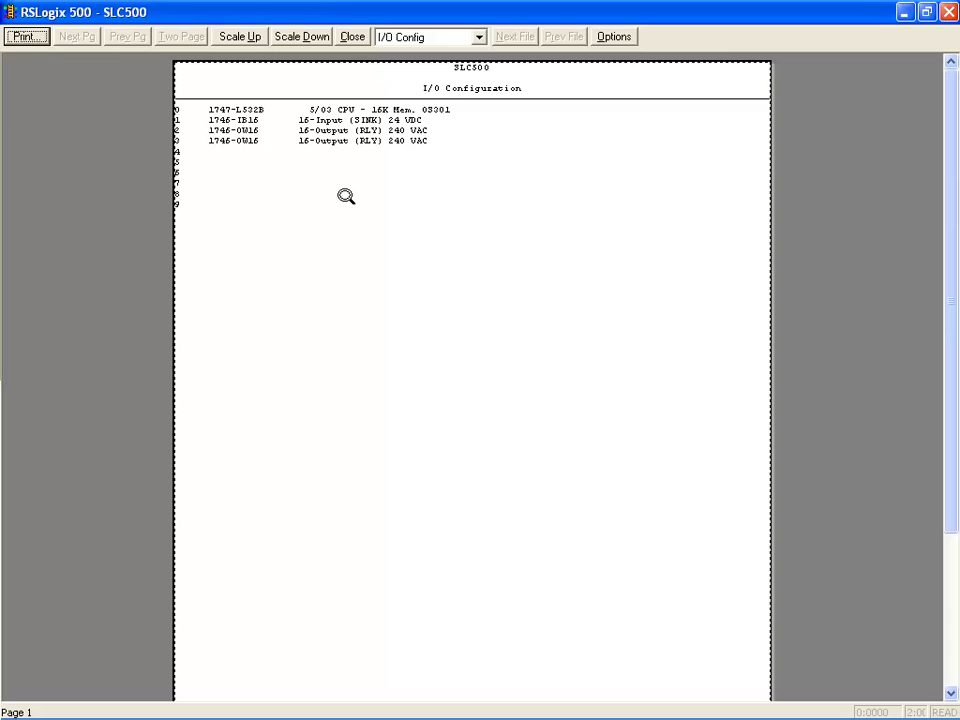
{"action": "left_click", "coordinate": [353, 38]}
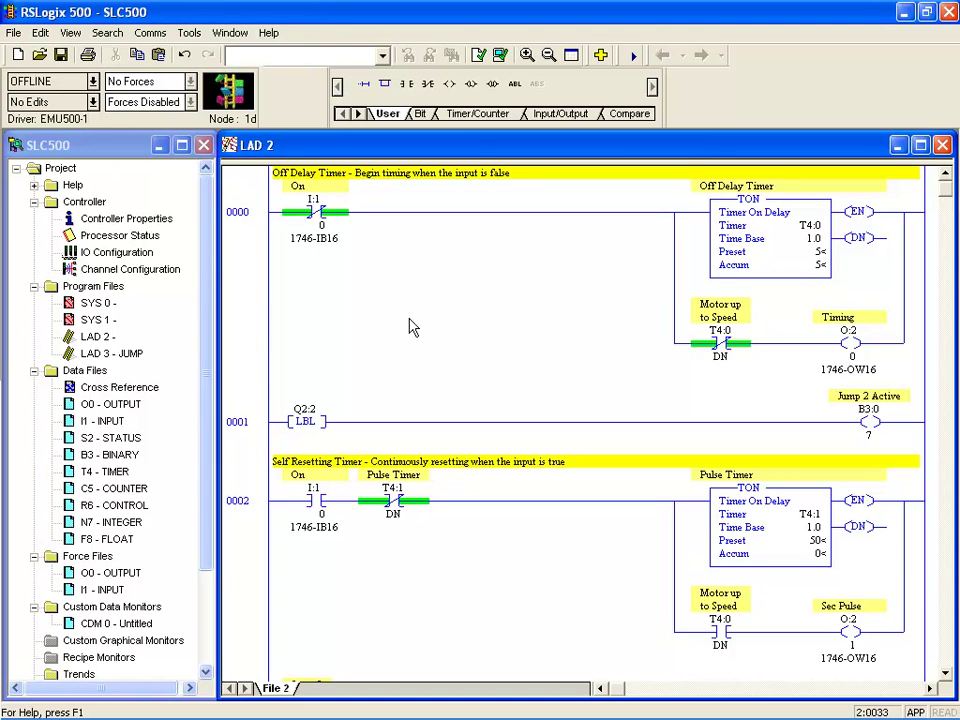
- Switch to Internet Explorer's Appendix B PLC memory map page
{"action": "key", "text": "alt+Tab"}
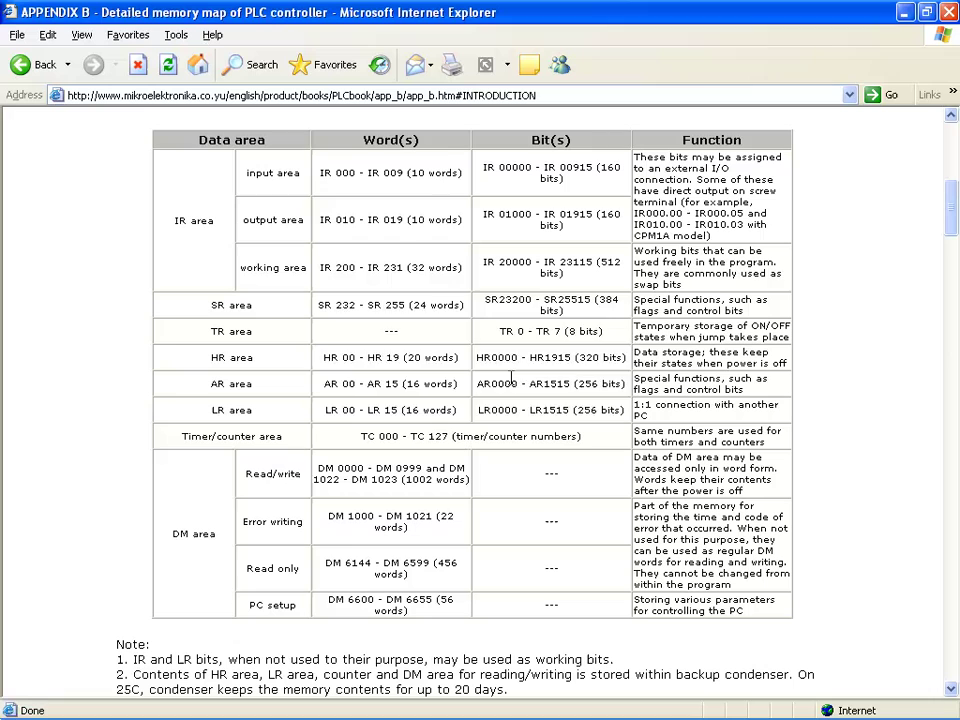
- View Acrobat's SLC 500 Memory Map Table A, then switch back to RSLogix 500's LAD 2
{"action": "key", "text": "alt+Tab"}
{"action": "key", "text": "alt+Tab"}
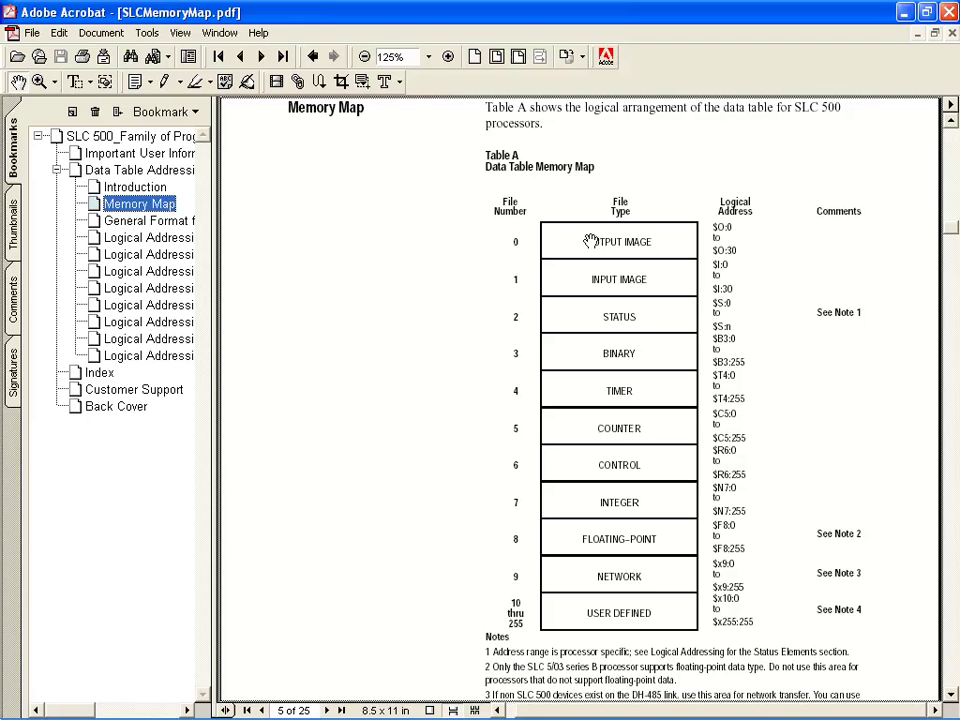
{"action": "key", "text": "alt+Tab"}
{"action": "key", "text": "alt+Tab"}
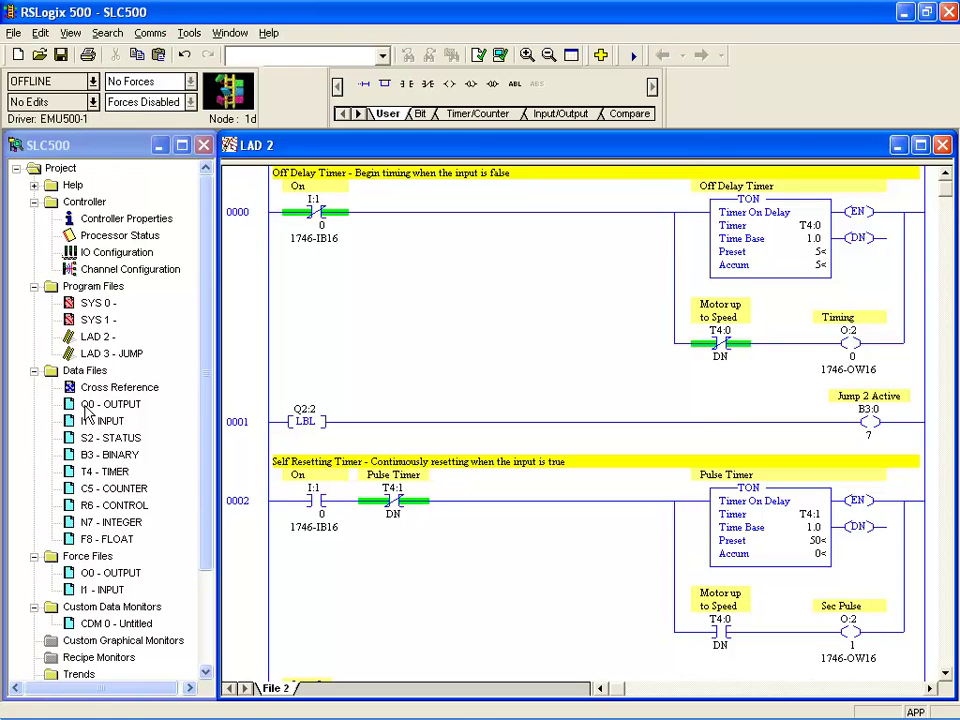
{"action": "key", "text": "alt+Tab"}
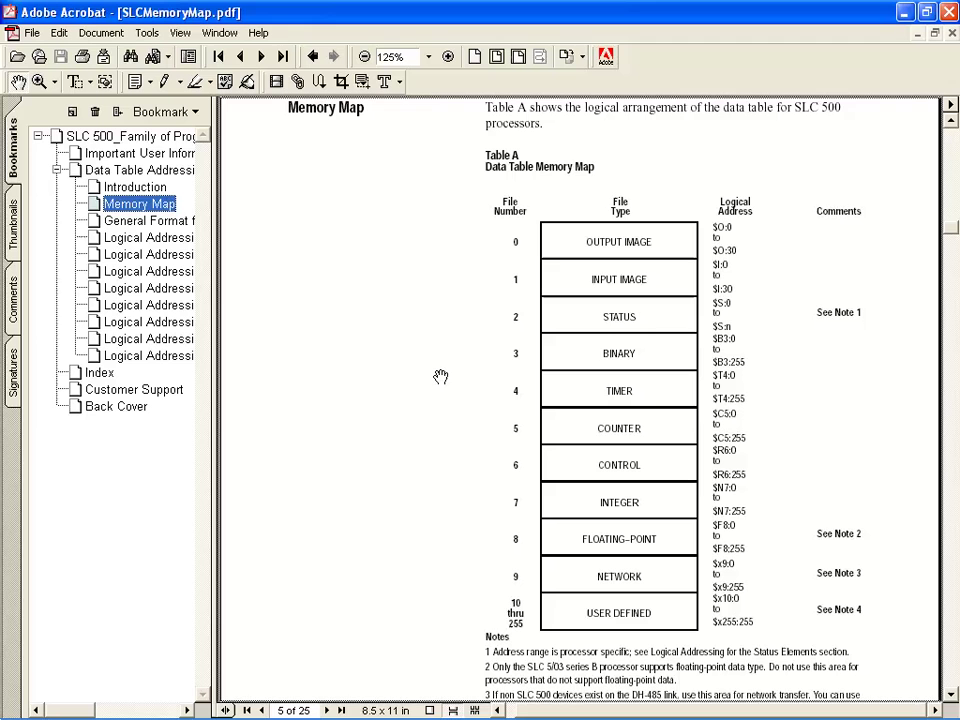
{"action": "key", "text": "alt+Tab"}
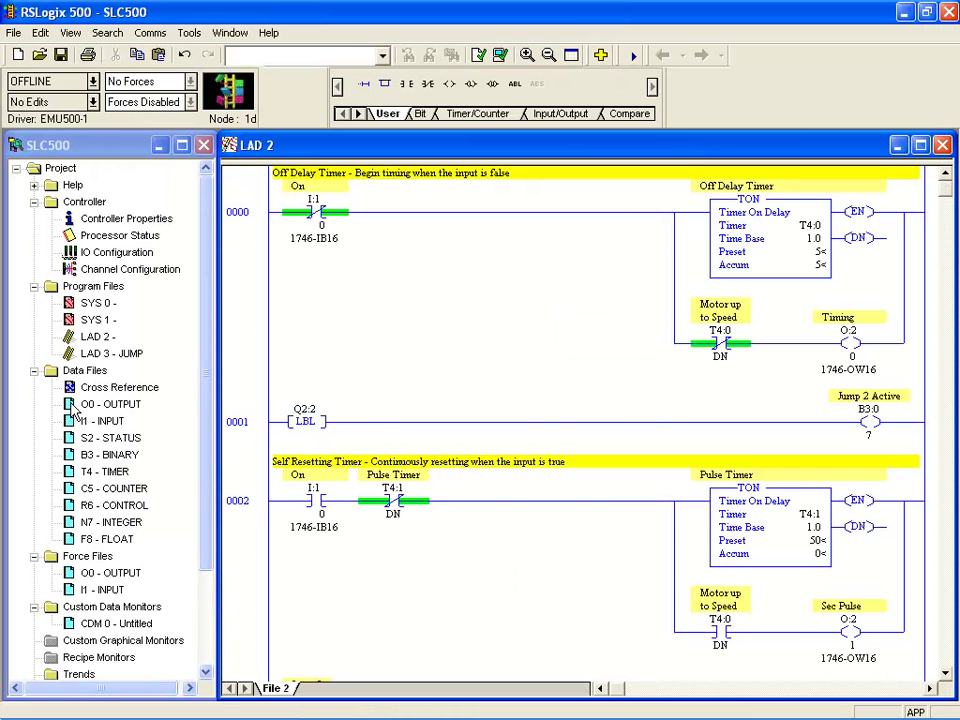
- Open the O0 output data file and place its window over the ladder
{"action": "double_click", "coordinate": [72, 406]}
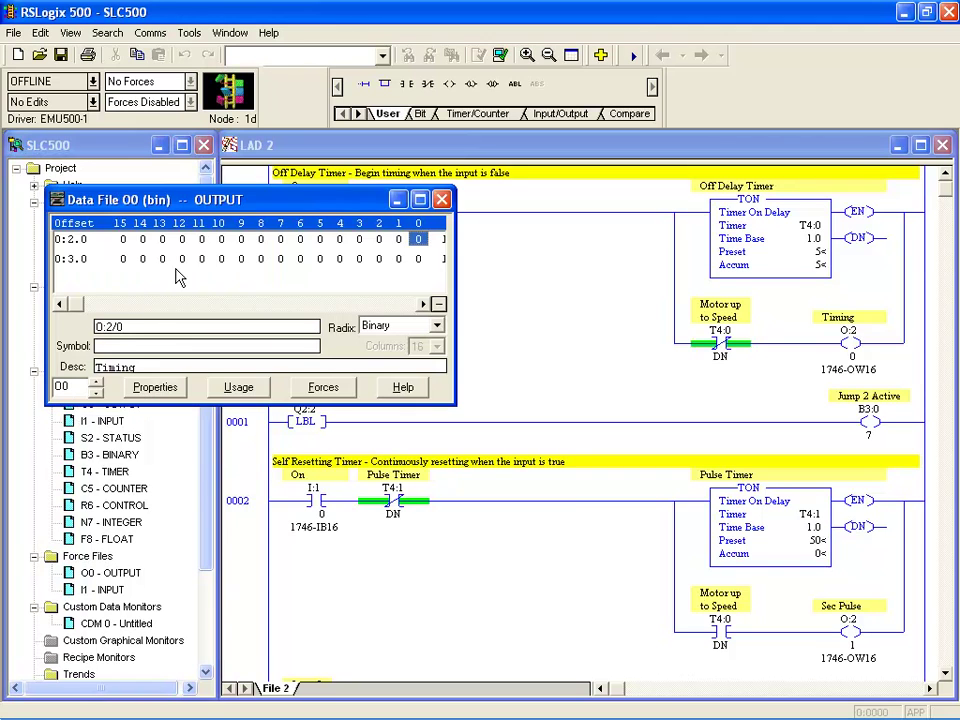
{"action": "left_click_drag", "start_coordinate": [207, 202], "coordinate": [193, 184]}
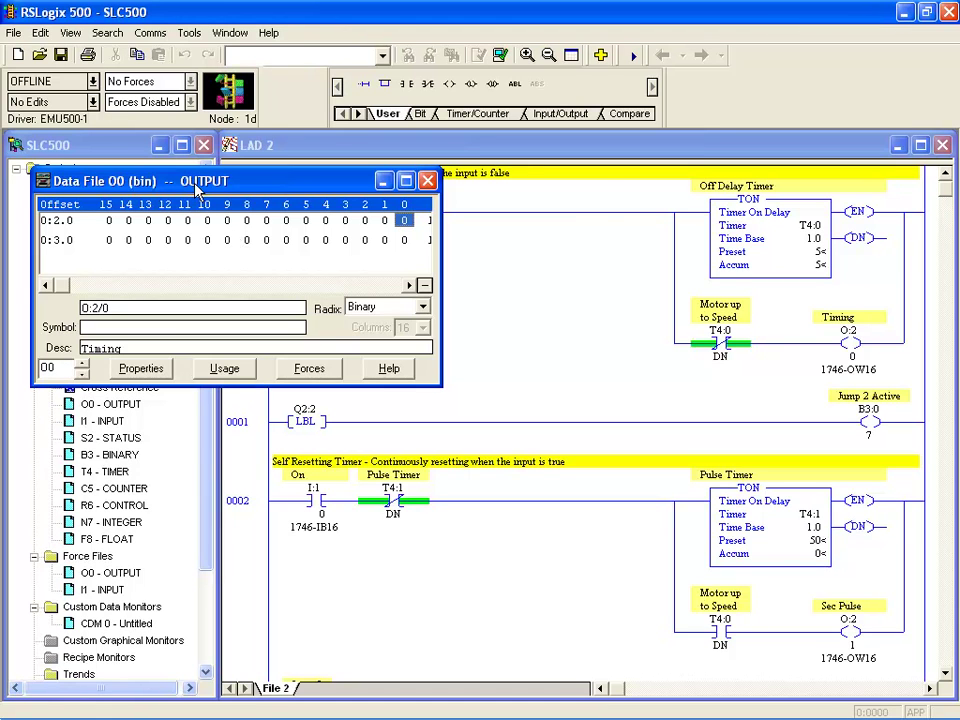
{"action": "left_click_drag", "start_coordinate": [197, 188], "coordinate": [360, 206]}
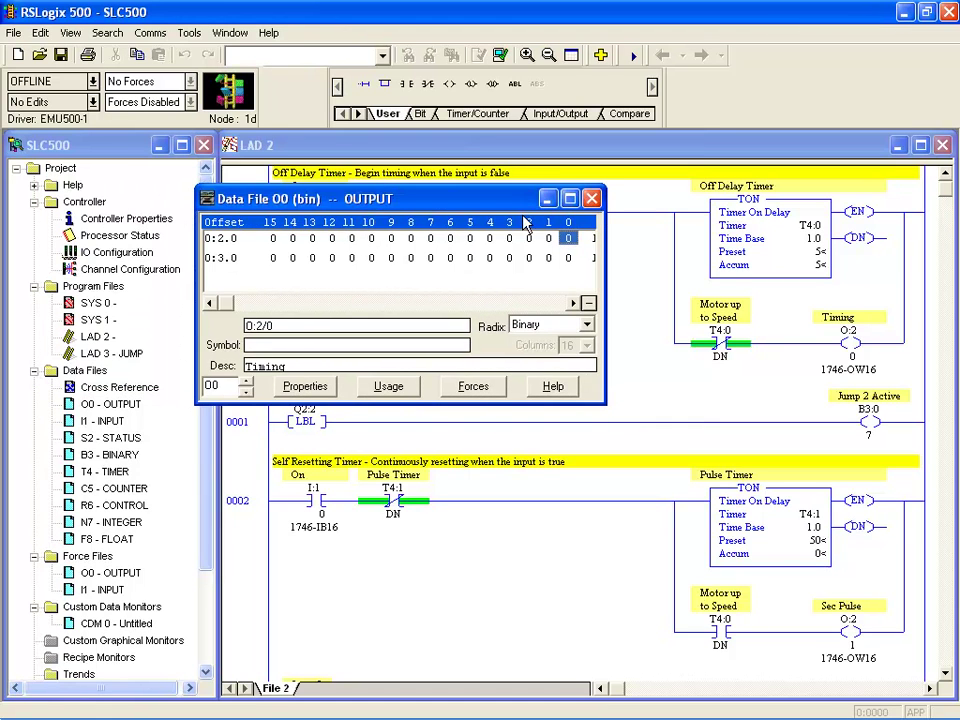
- Open the I1 input data file below the output window, aligning the two
{"action": "double_click", "coordinate": [77, 424]}
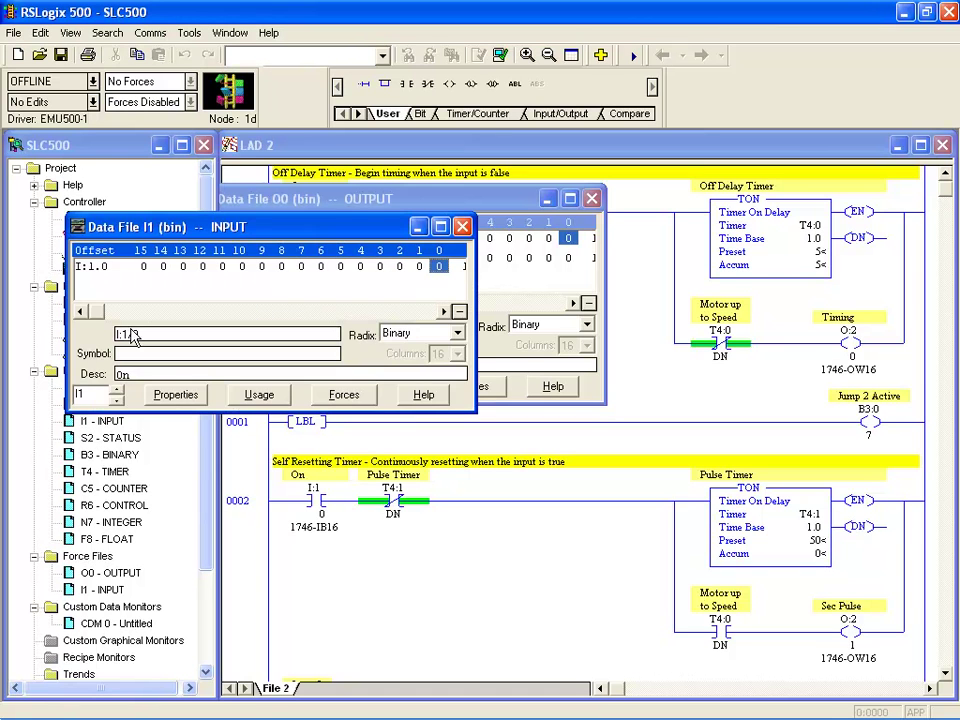
{"action": "left_click_drag", "start_coordinate": [193, 215], "coordinate": [350, 429]}
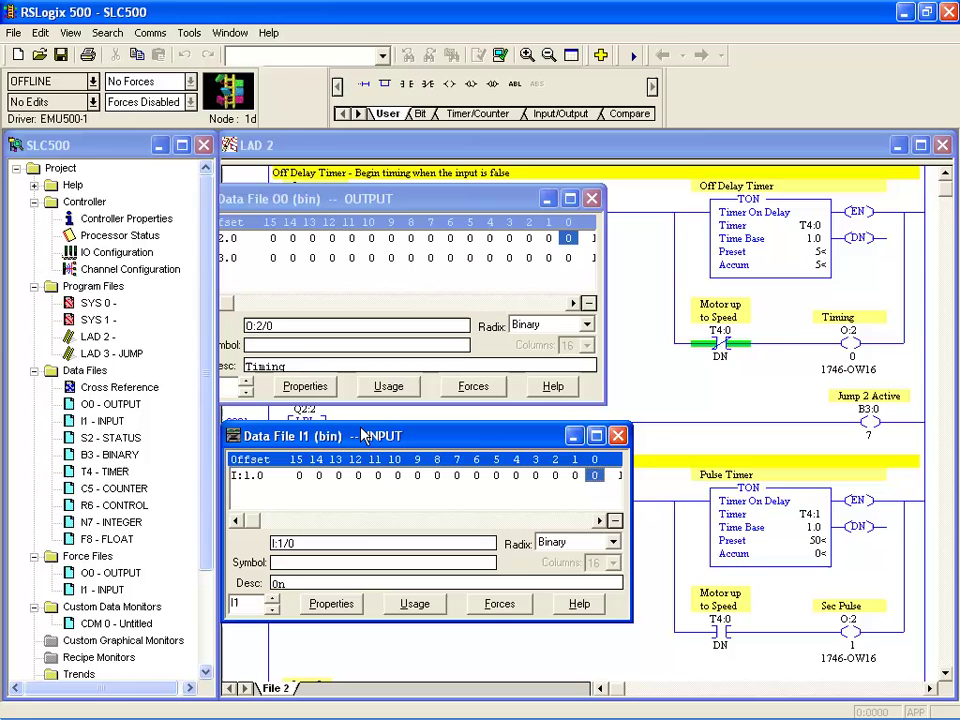
{"action": "left_click_drag", "start_coordinate": [317, 206], "coordinate": [346, 208]}
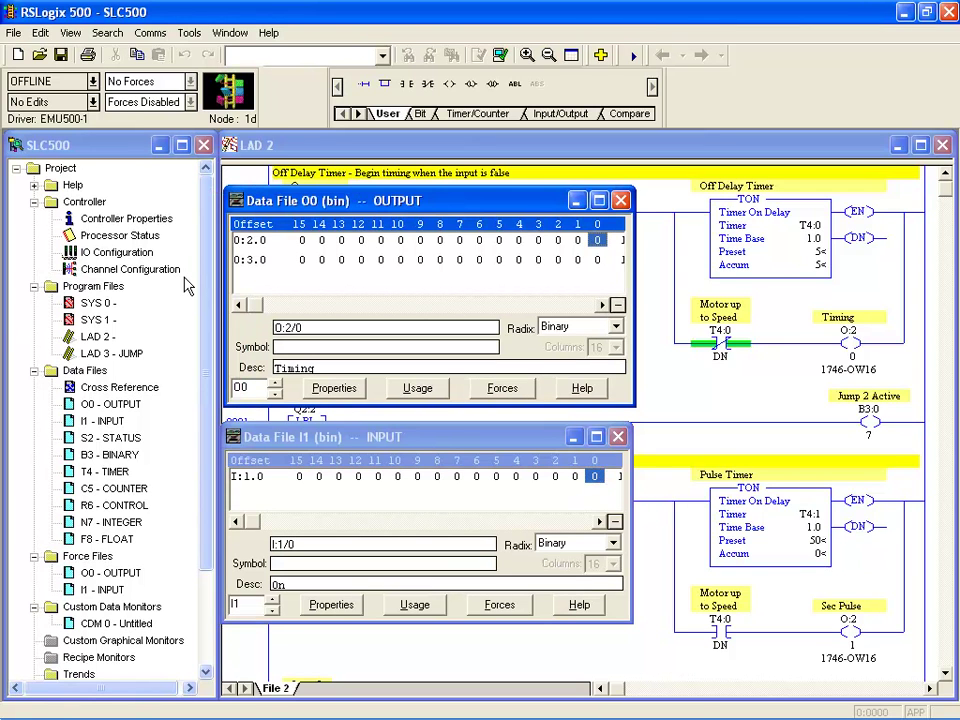
- Open the T4 timer data file and shift its window right, clear of the project tree
{"action": "double_click", "coordinate": [72, 476]}
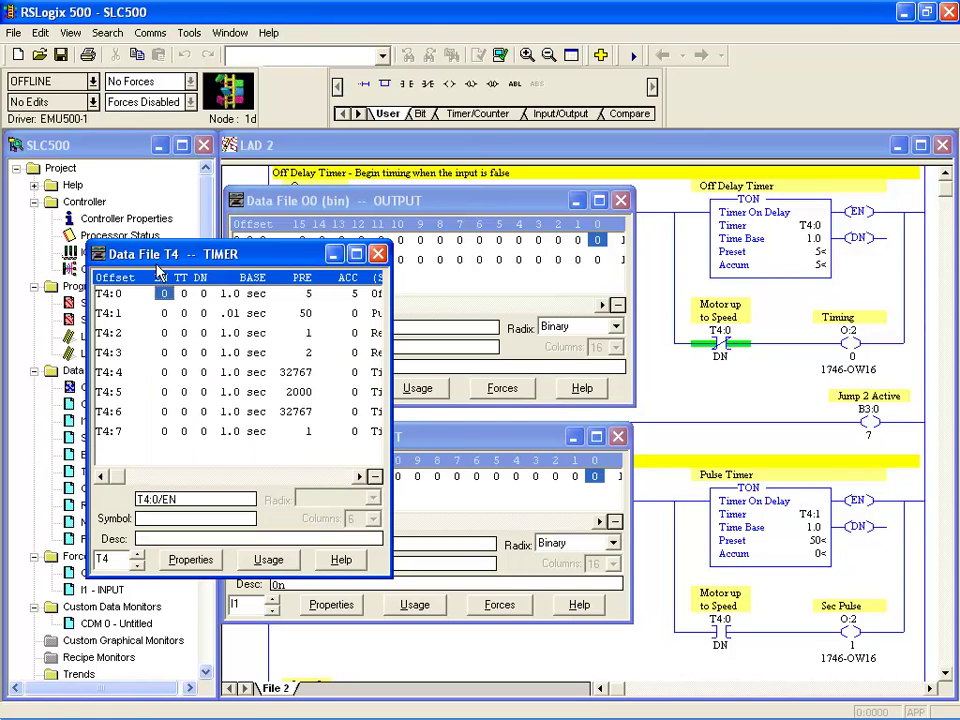
{"action": "left_click_drag", "start_coordinate": [210, 197], "coordinate": [205, 258]}
{"action": "left_click_drag", "start_coordinate": [300, 257], "coordinate": [393, 276]}
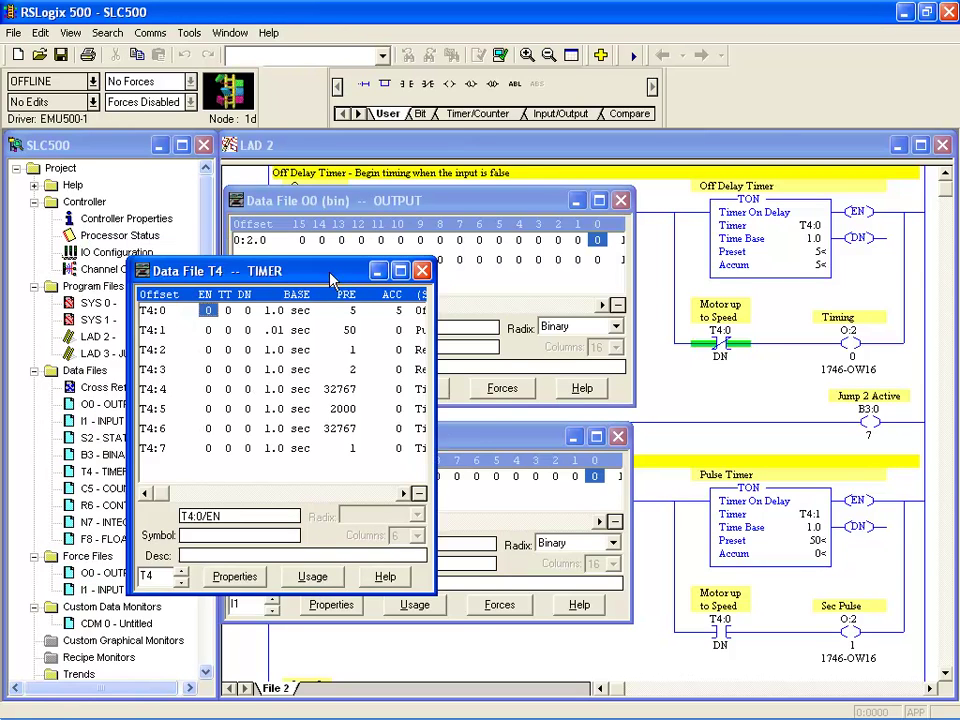
{"action": "left_click_drag", "start_coordinate": [428, 272], "coordinate": [445, 272]}
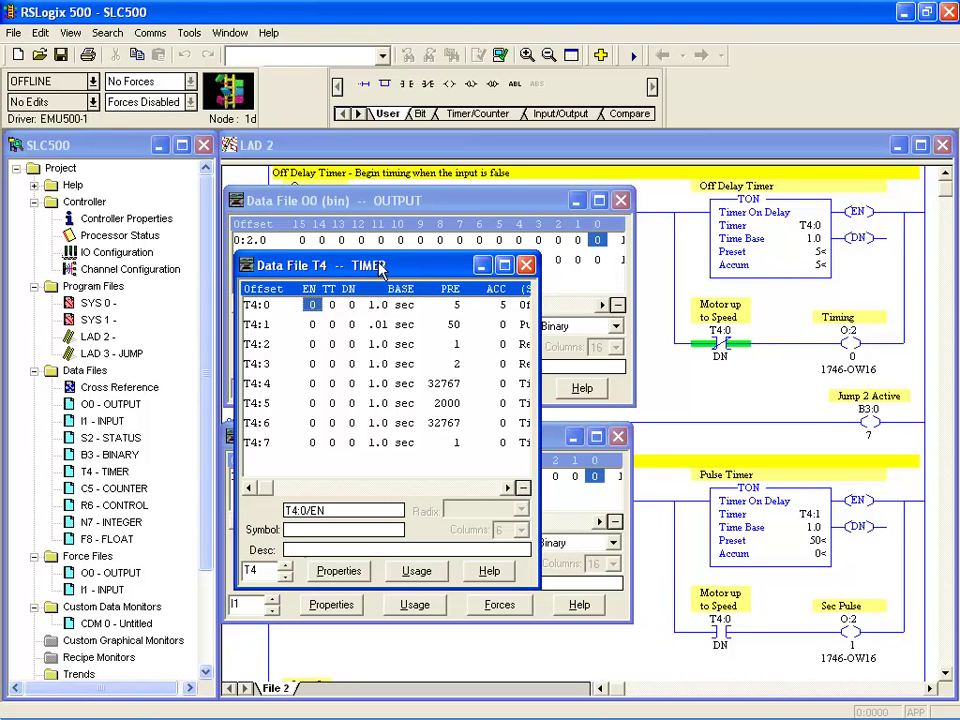
- Check the memory map reference in the other program, then drop the timer window over the others
{"action": "key", "text": "alt+Tab"}
{"action": "key", "text": "alt+Tab"}
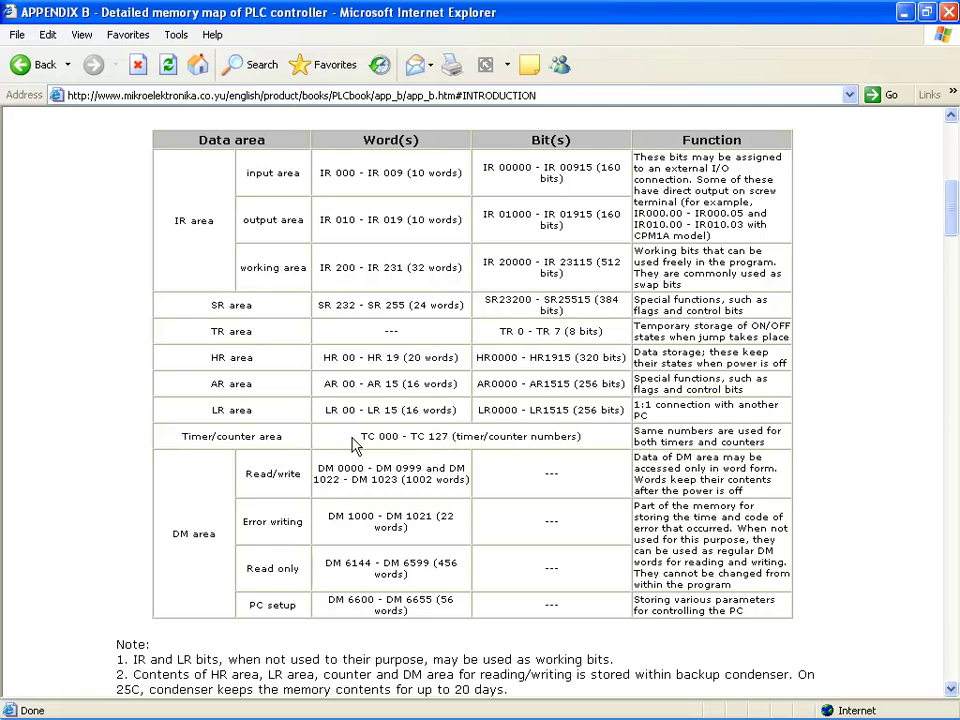
{"action": "key", "text": "alt+Tab"}
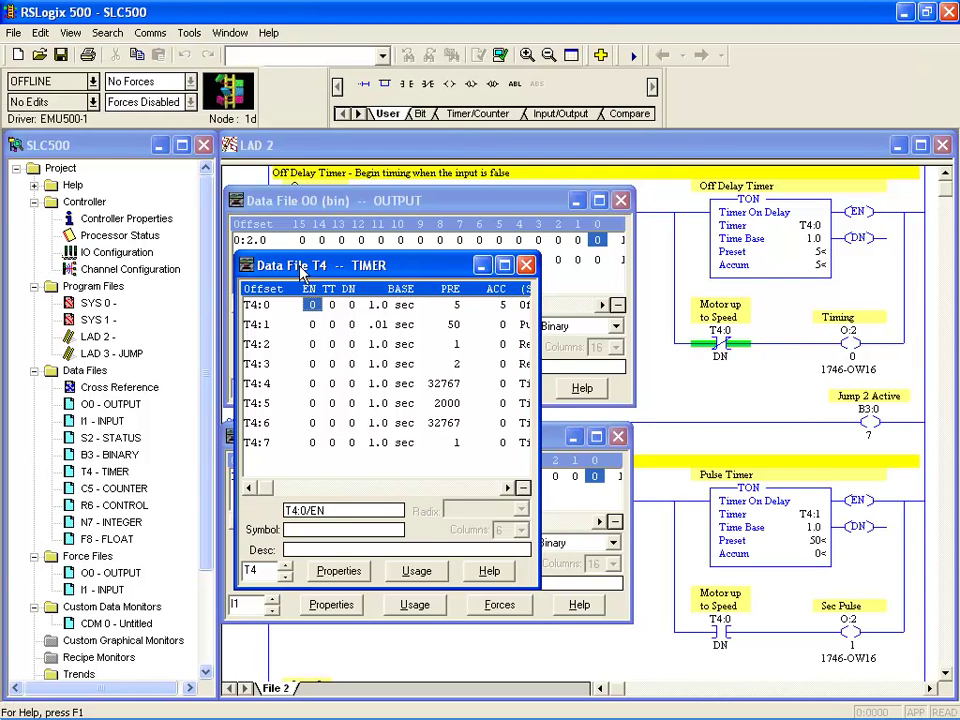
{"action": "left_click_drag", "start_coordinate": [305, 271], "coordinate": [339, 332]}
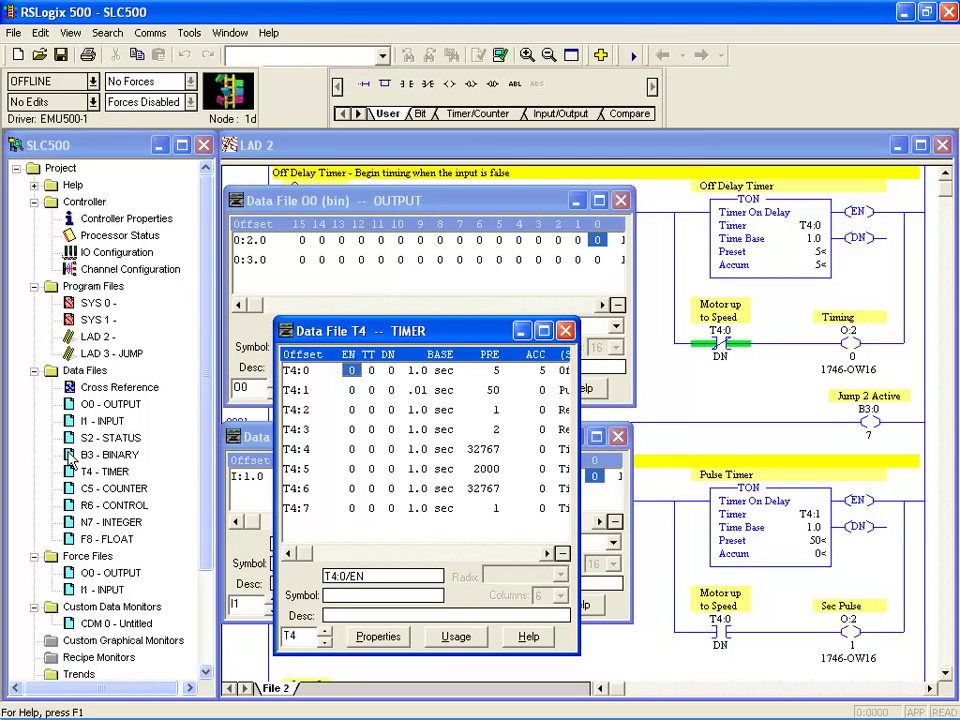
{"action": "left_click", "coordinate": [72, 455]}
- Open the N7 integer data file, showing N7:0 at 0, at the lower right
{"action": "left_click", "coordinate": [72, 522]}
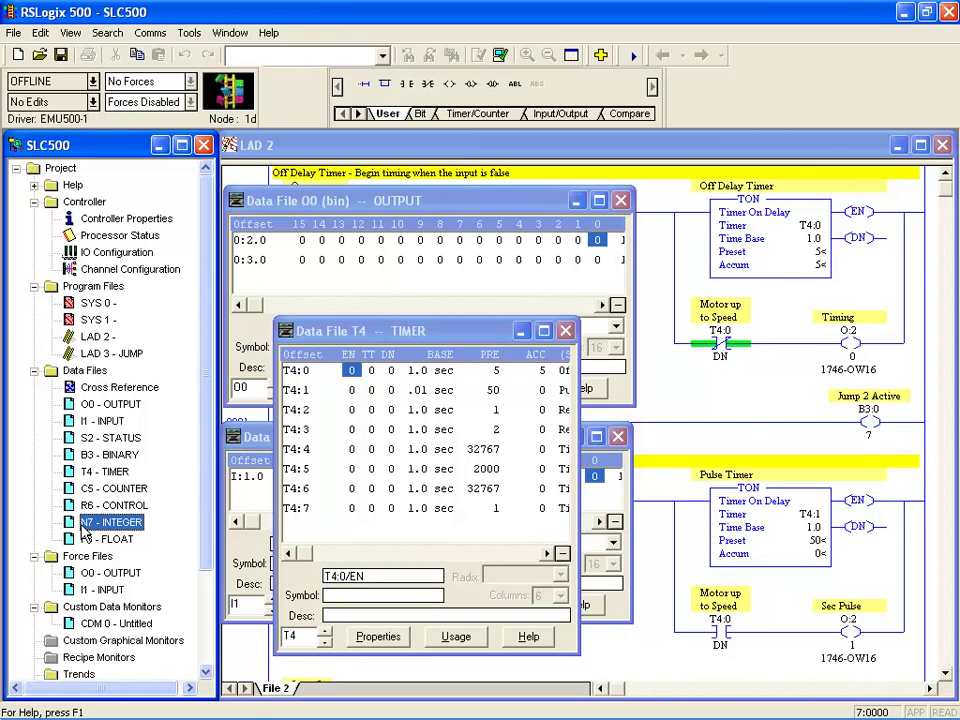
{"action": "double_click", "coordinate": [85, 528]}
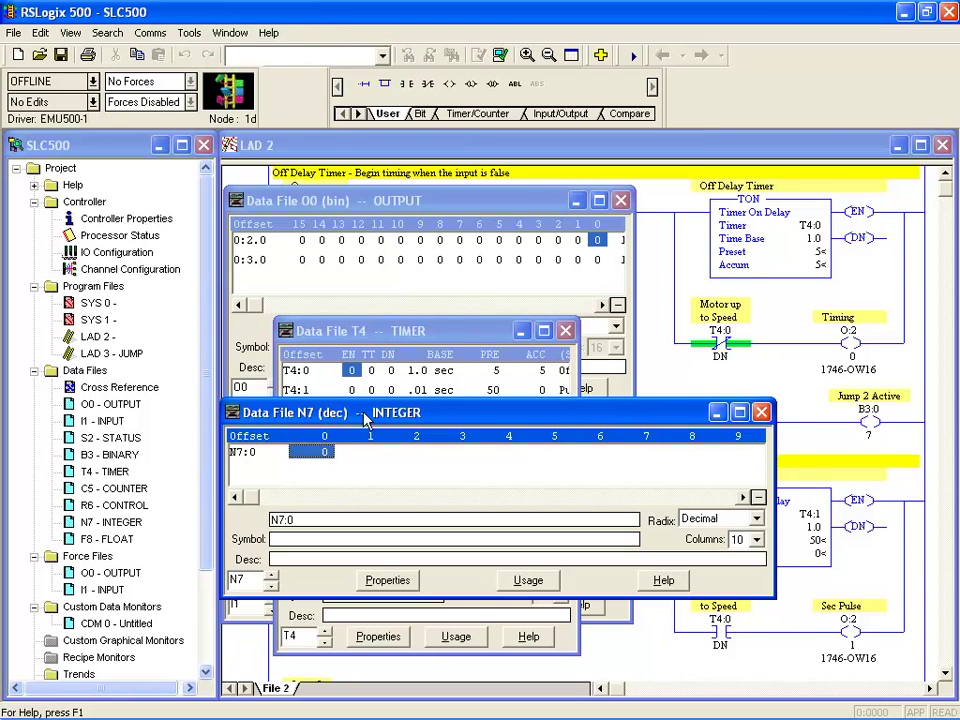
{"action": "left_click_drag", "start_coordinate": [367, 420], "coordinate": [468, 448]}
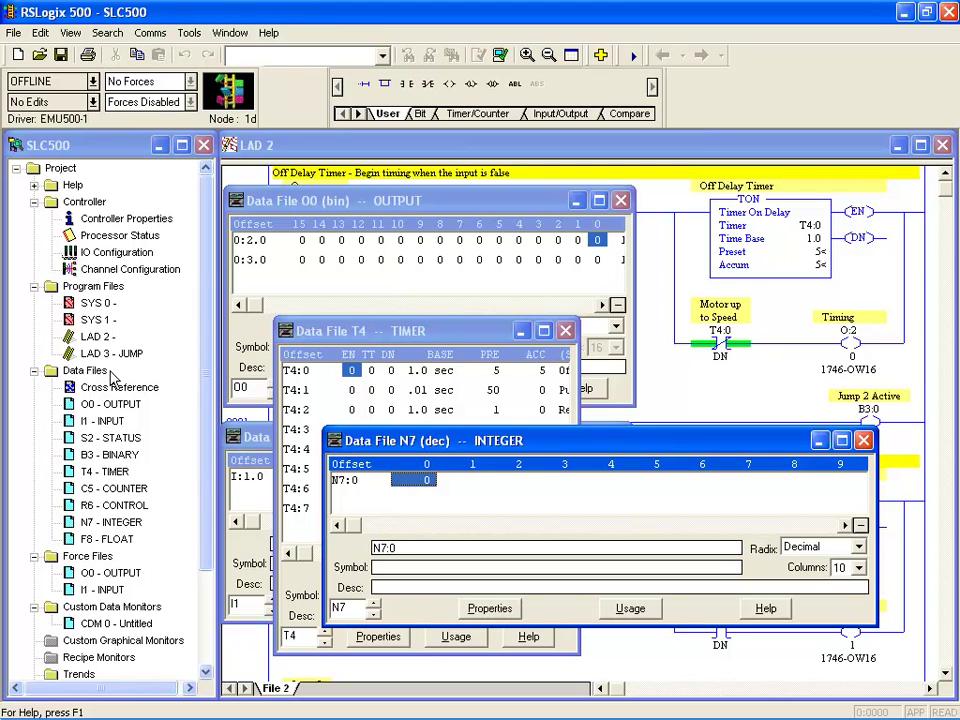
- Open the B3 binary data file at the upper right and raise the N7 window beside it
{"action": "double_click", "coordinate": [110, 454]}
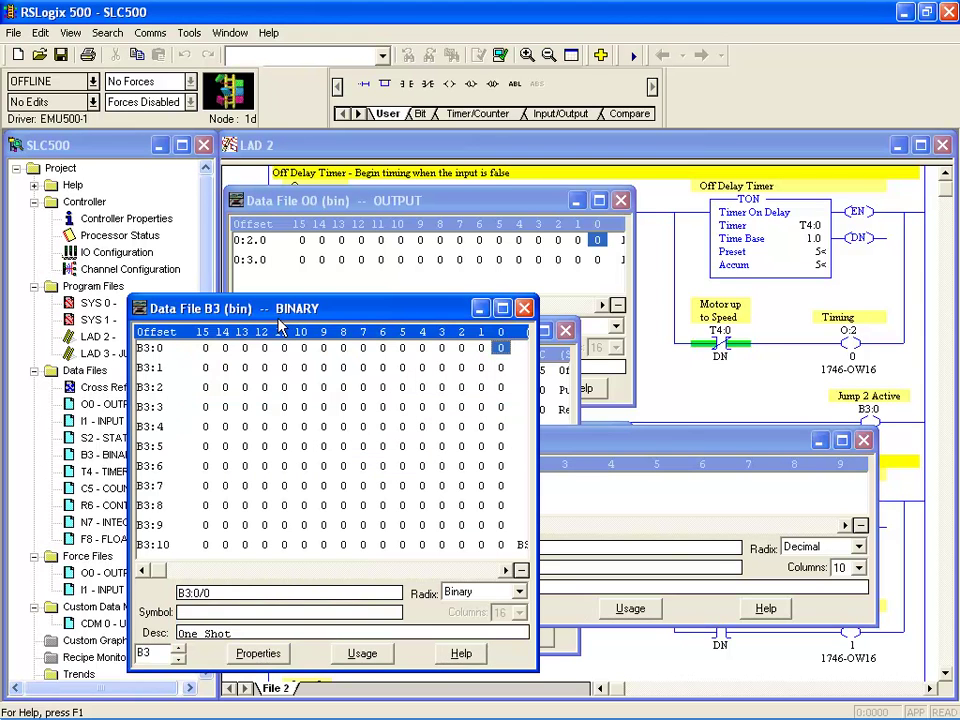
{"action": "left_click_drag", "start_coordinate": [280, 324], "coordinate": [454, 194]}
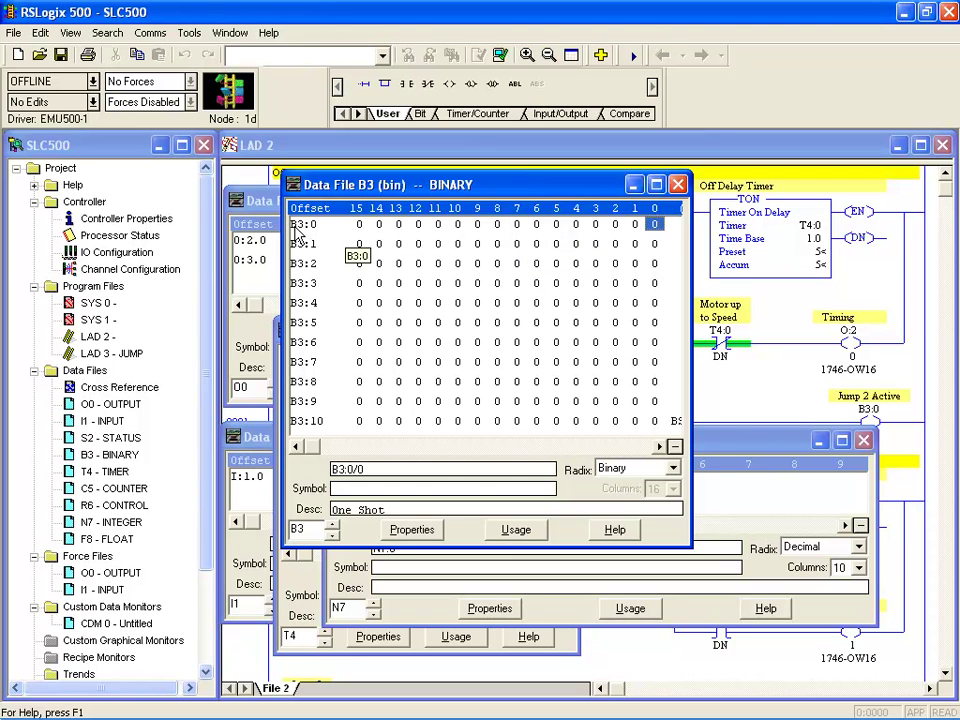
{"action": "left_click", "coordinate": [752, 441]}
{"action": "left_click_drag", "start_coordinate": [606, 450], "coordinate": [520, 283]}
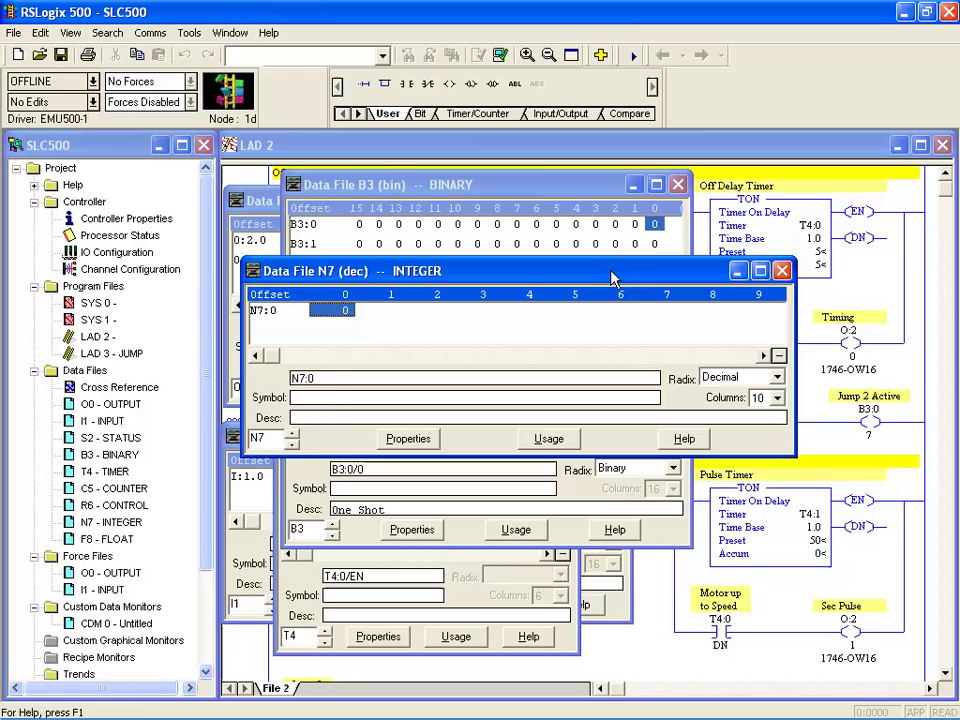
- Lower the N7 window to reveal more B3 rows, bringing each window forward
{"action": "left_click_drag", "start_coordinate": [551, 275], "coordinate": [566, 457]}
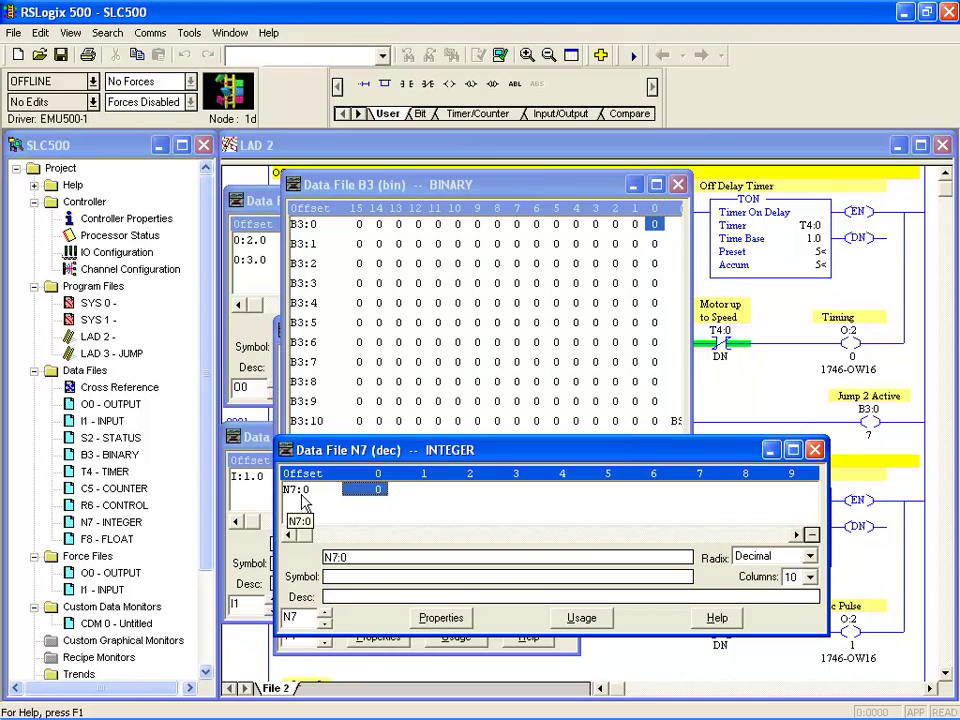
{"action": "left_click", "coordinate": [428, 186]}
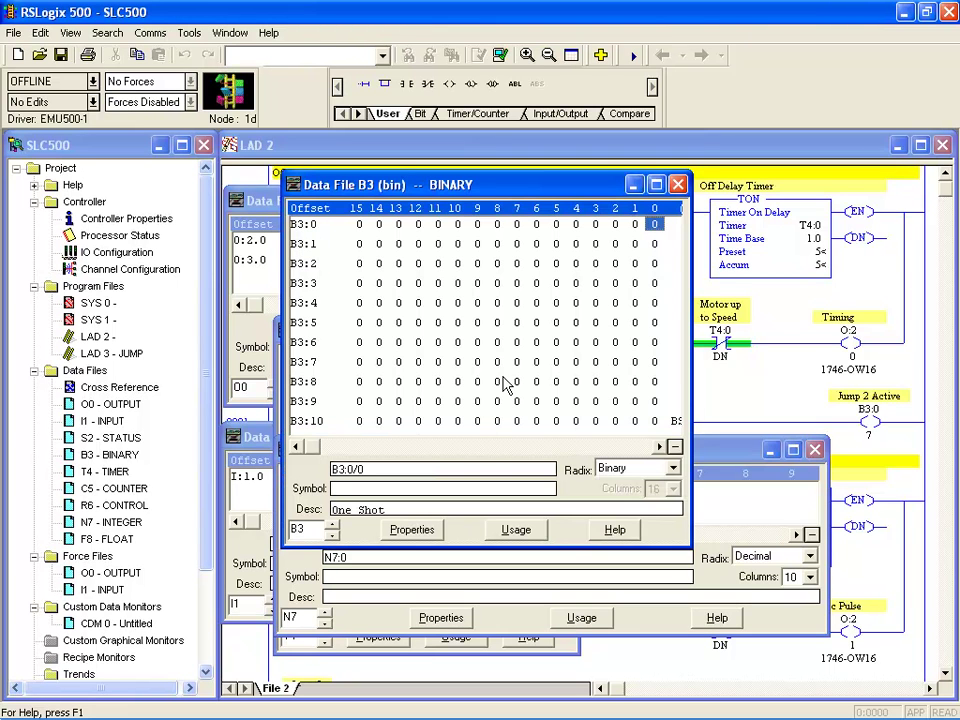
{"action": "left_click", "coordinate": [716, 459]}
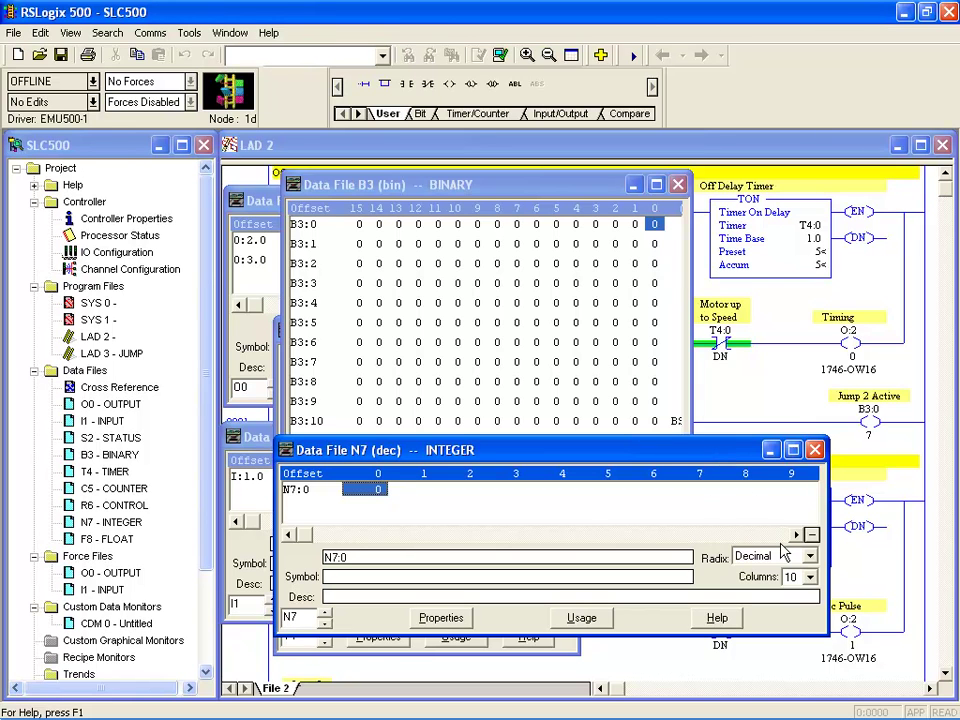
- Show the N7 word in binary radix as individual bits, then return it to decimal
{"action": "left_click", "coordinate": [811, 557]}
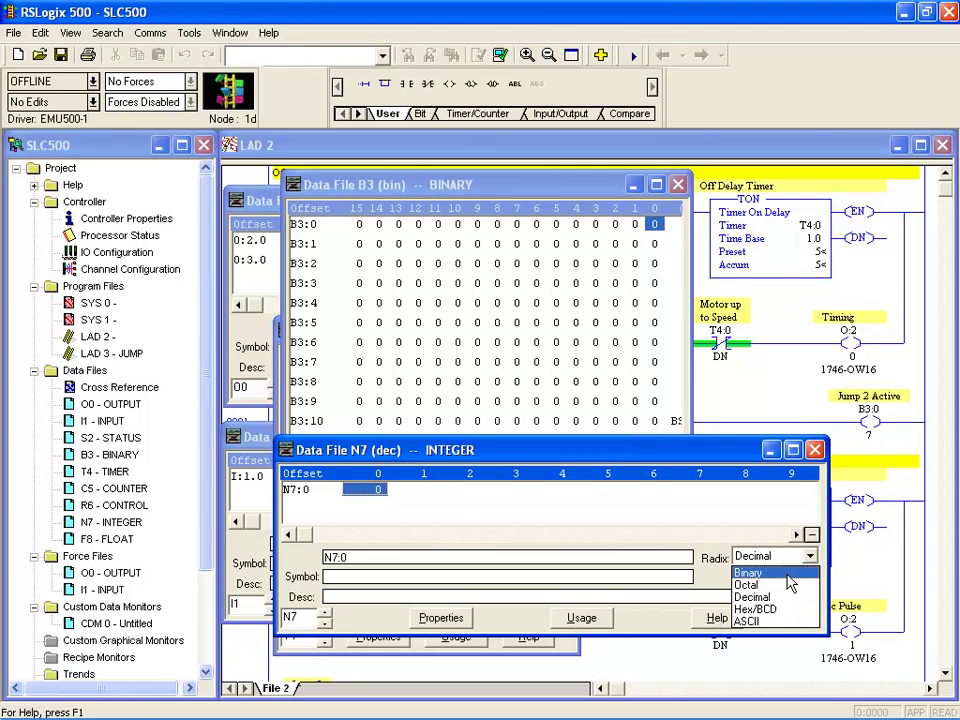
{"action": "left_click", "coordinate": [788, 574]}
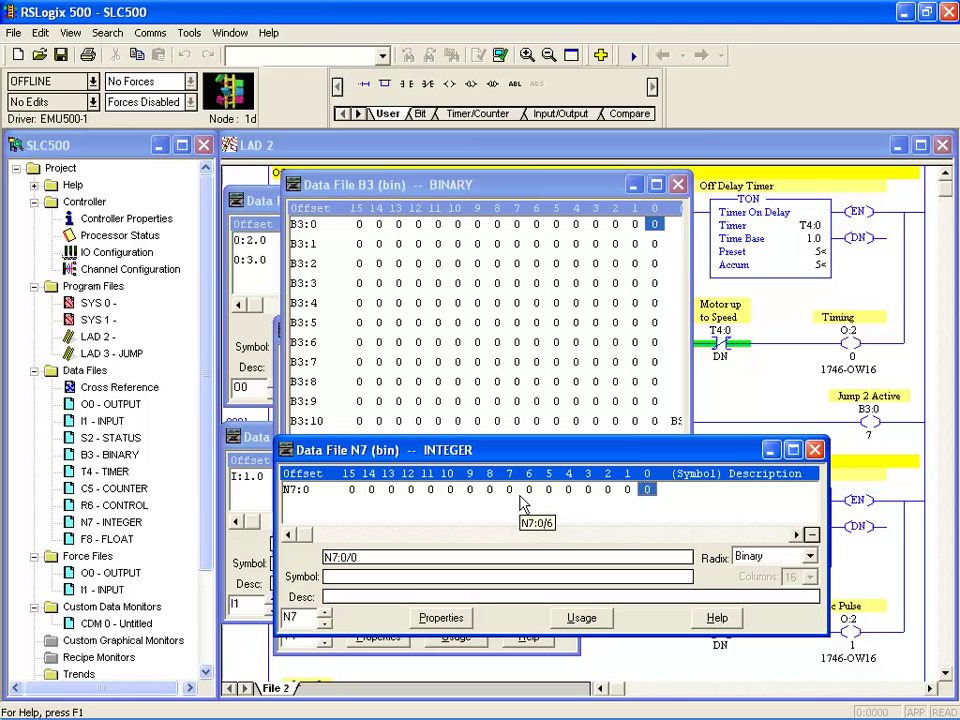
{"action": "left_click", "coordinate": [813, 559]}
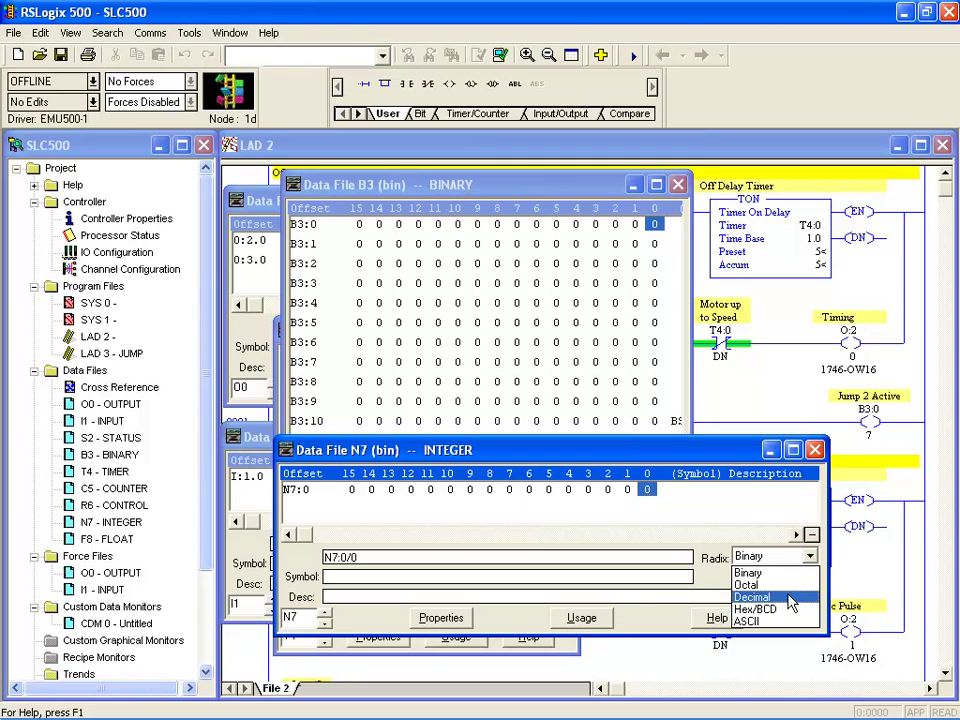
{"action": "left_click", "coordinate": [790, 598]}
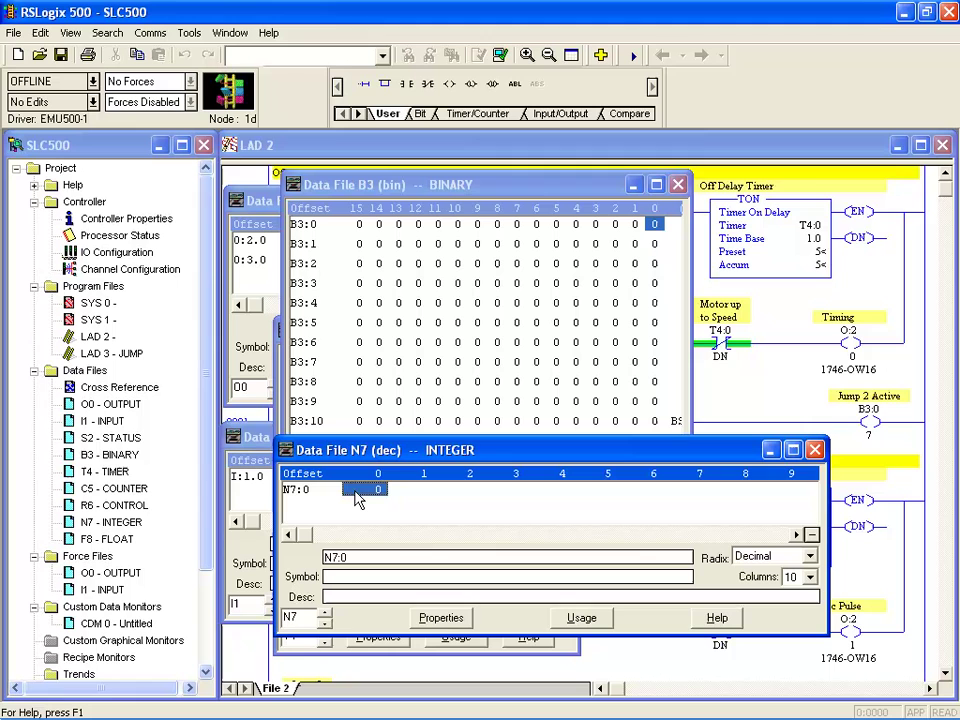
- Move the N7 integer window higher beside the B3 binary window
{"action": "left_click", "coordinate": [500, 188]}
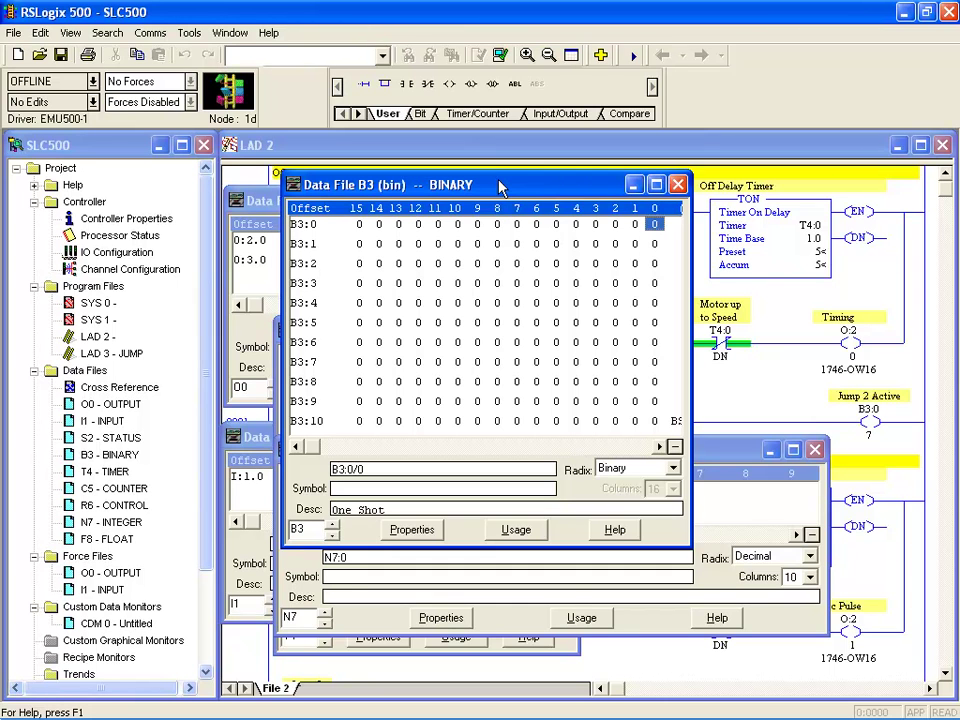
{"action": "left_click", "coordinate": [730, 450]}
{"action": "left_click_drag", "start_coordinate": [551, 461], "coordinate": [555, 327]}
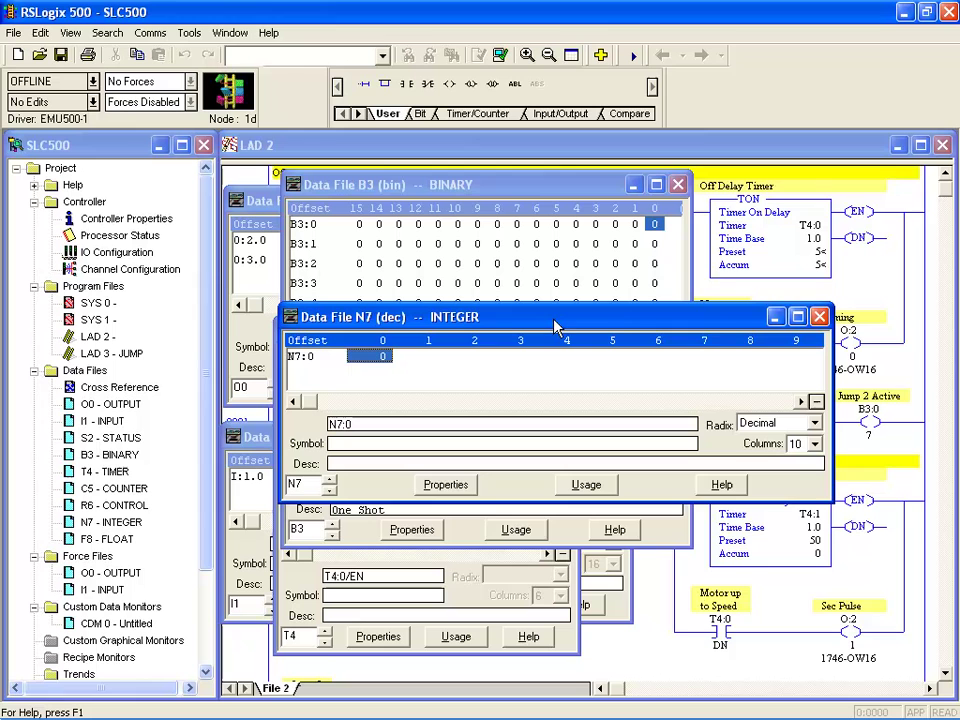
- Open the F8 float data file, F8:0 at 0, and place it lower over the others
{"action": "left_click", "coordinate": [507, 195]}
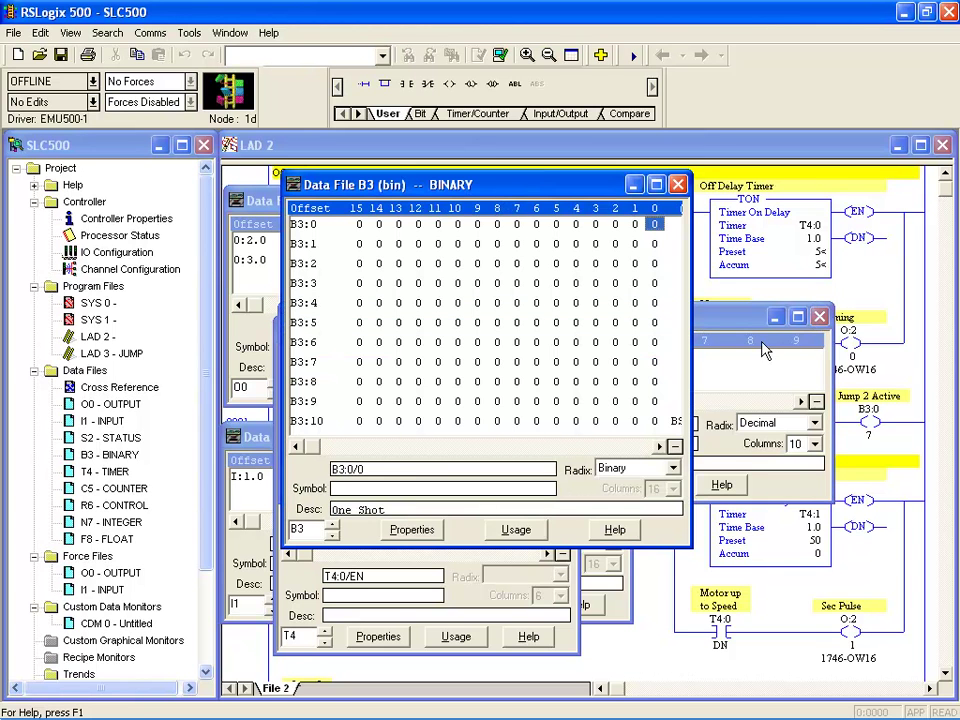
{"action": "left_click", "coordinate": [741, 325]}
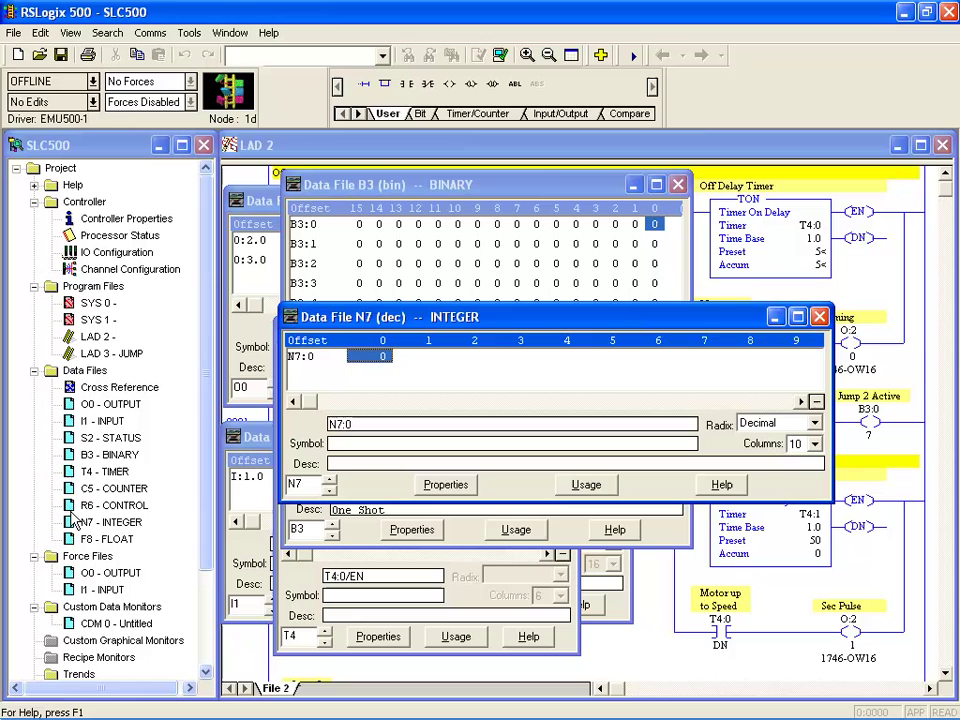
{"action": "double_click", "coordinate": [100, 539]}
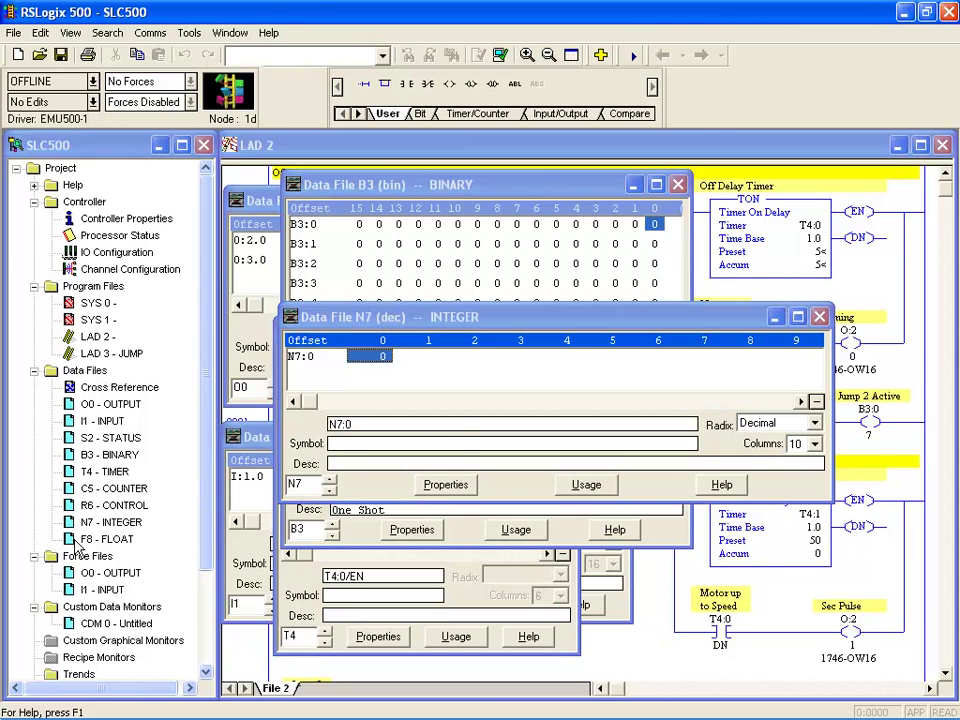
{"action": "left_click_drag", "start_coordinate": [337, 343], "coordinate": [458, 411]}
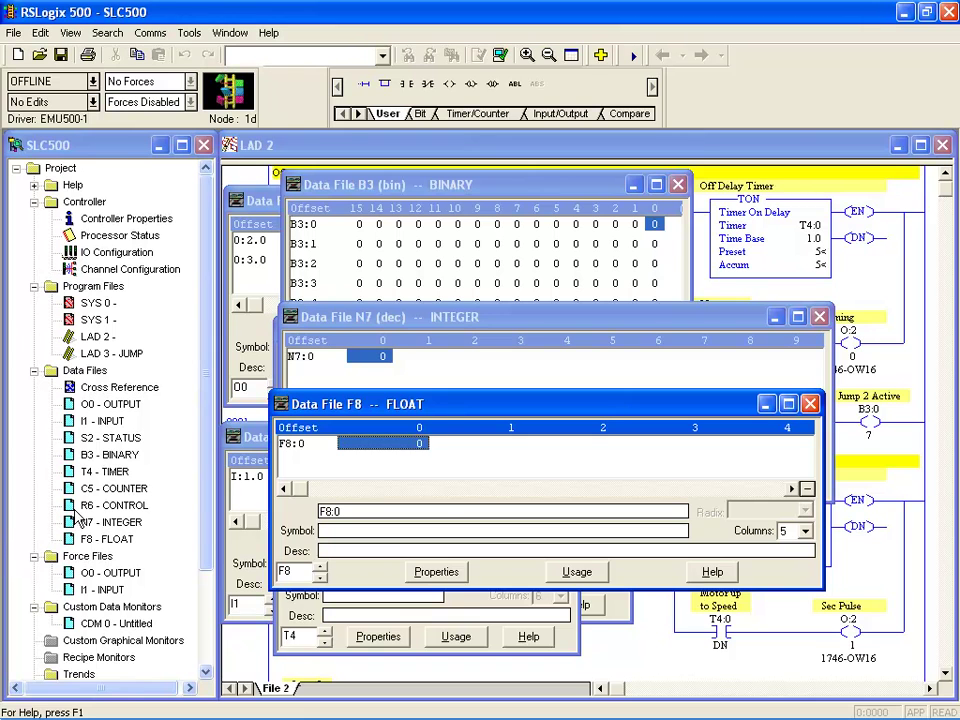
{"action": "double_click", "coordinate": [110, 505]}
{"action": "left_click_drag", "start_coordinate": [166, 150], "coordinate": [463, 153]}
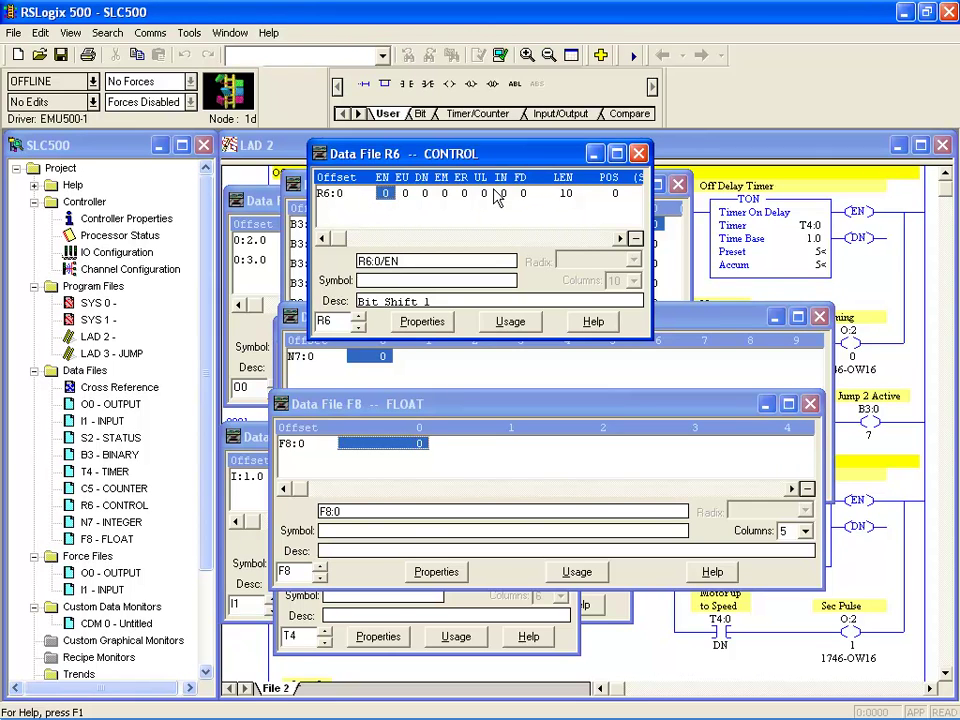
{"action": "left_click", "coordinate": [622, 238]}
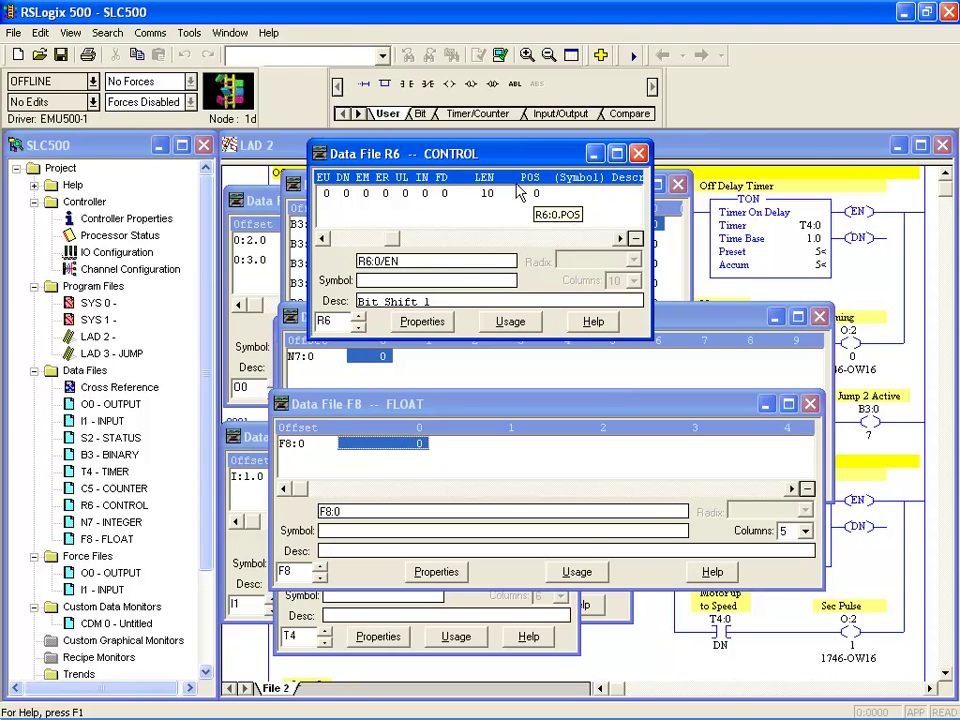
{"action": "left_click", "coordinate": [345, 238]}
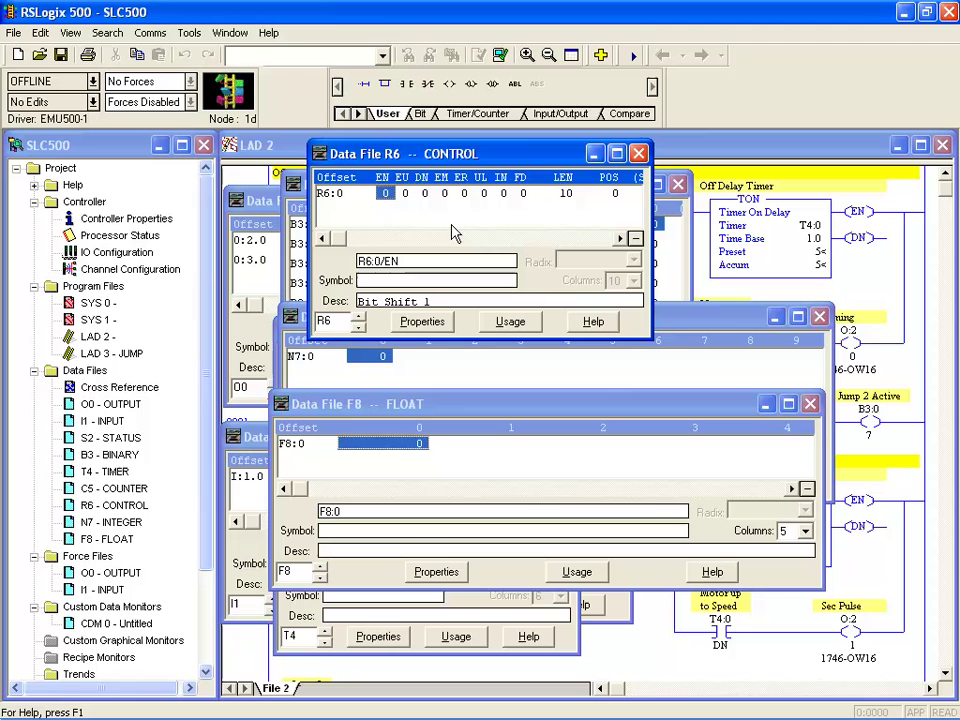
{"action": "left_click", "coordinate": [384, 195]}
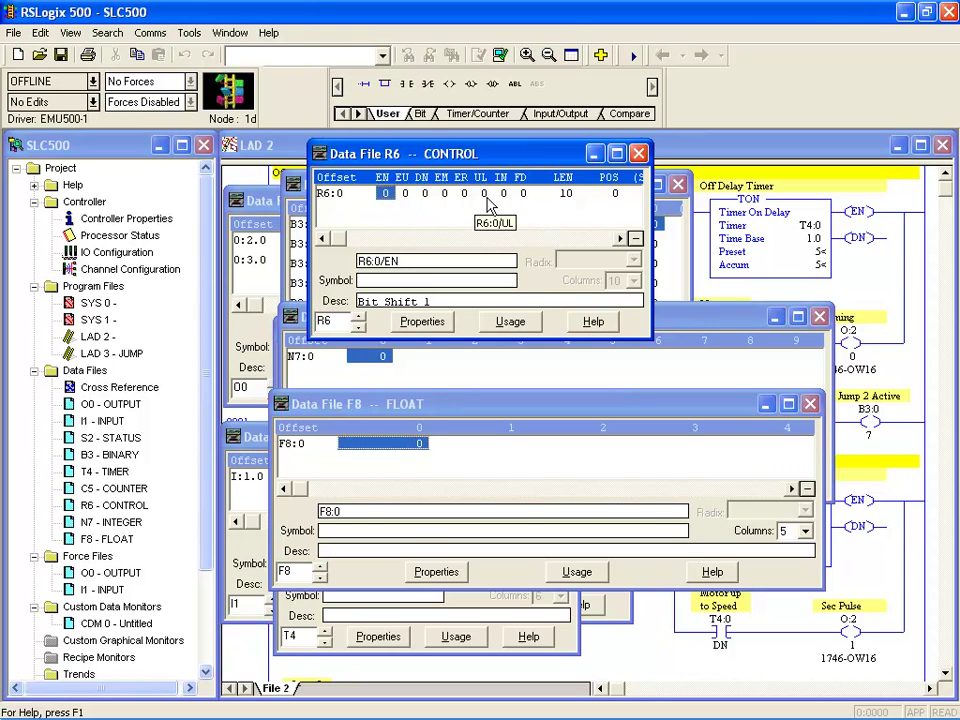
{"action": "left_click", "coordinate": [640, 156]}
- Show the T4 timer file near the top, widened for descriptions, with T4:0 Off Delay Timer selected
{"action": "double_click", "coordinate": [100, 471]}
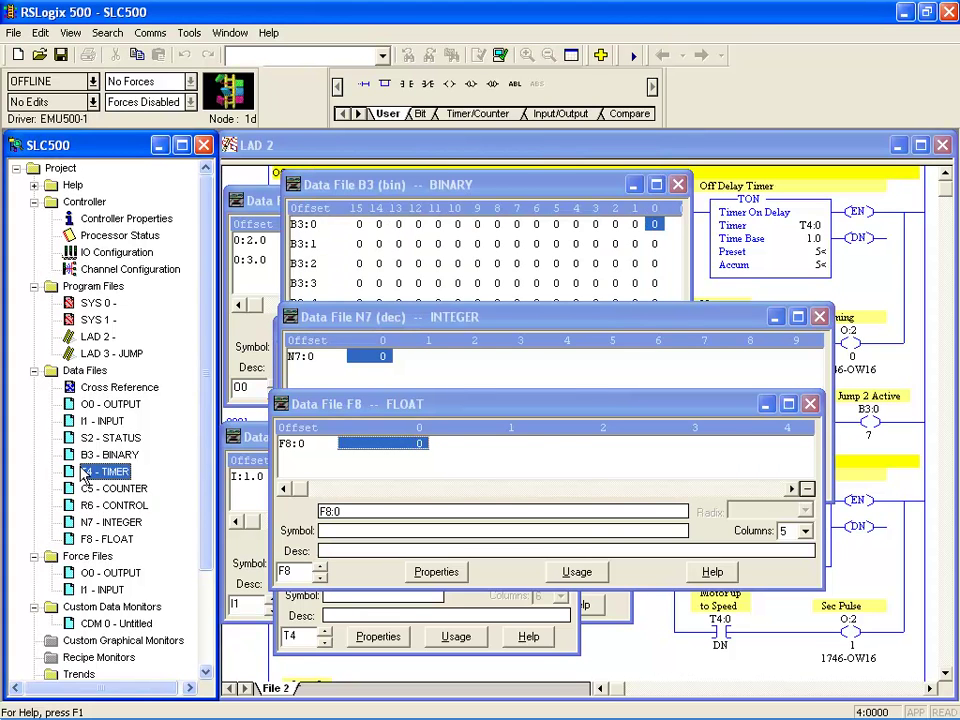
{"action": "left_click_drag", "start_coordinate": [392, 333], "coordinate": [407, 191]}
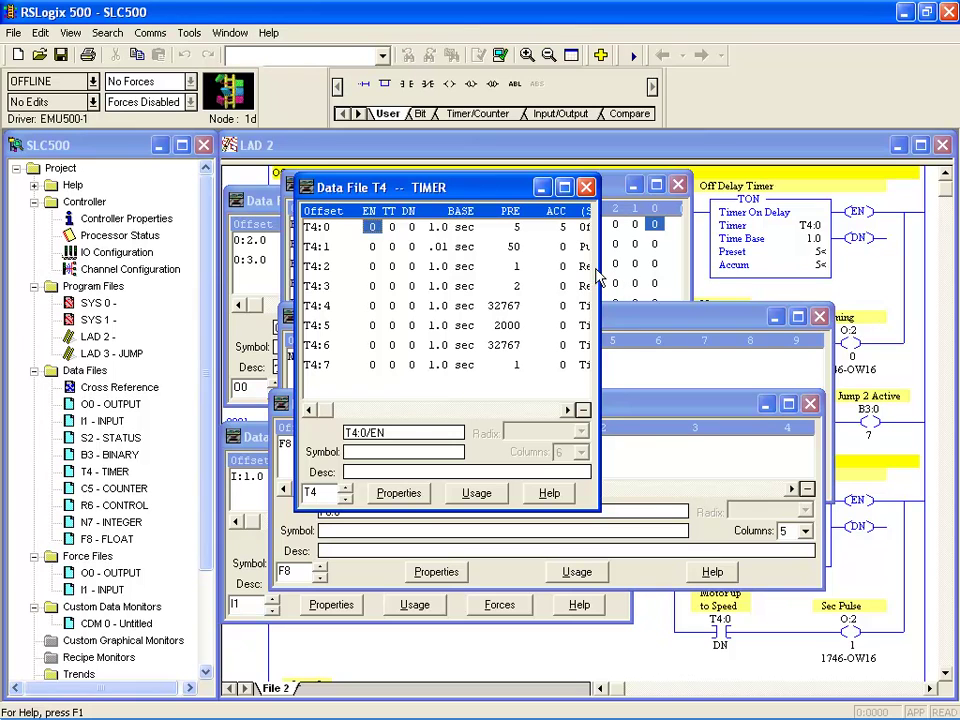
{"action": "left_click_drag", "start_coordinate": [601, 270], "coordinate": [700, 271]}
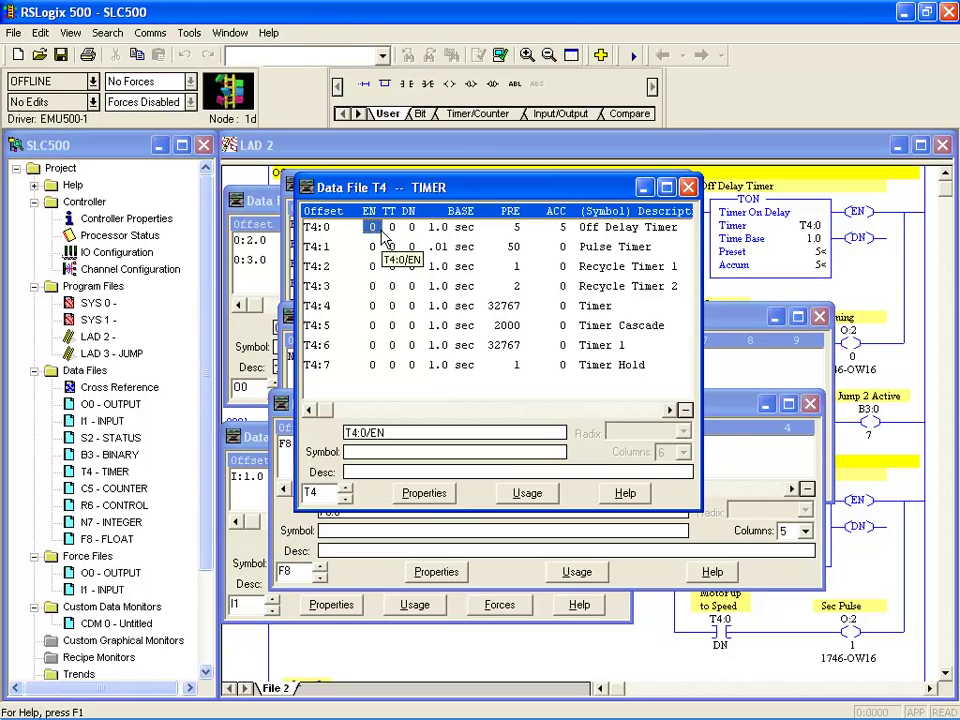
{"action": "left_click", "coordinate": [376, 235]}
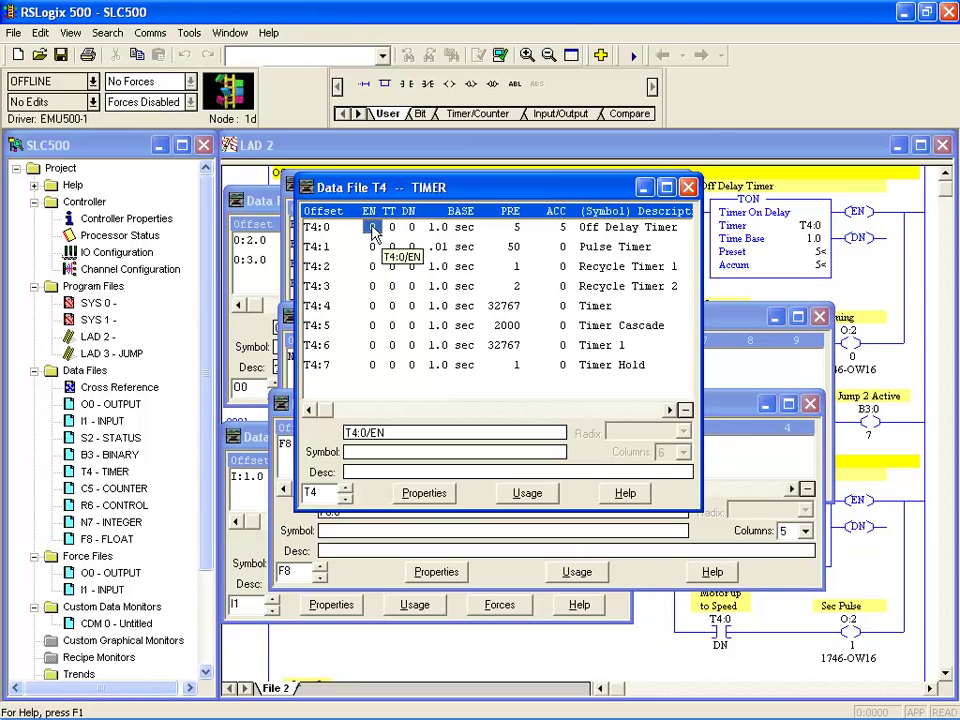
{"action": "left_click", "coordinate": [319, 232]}
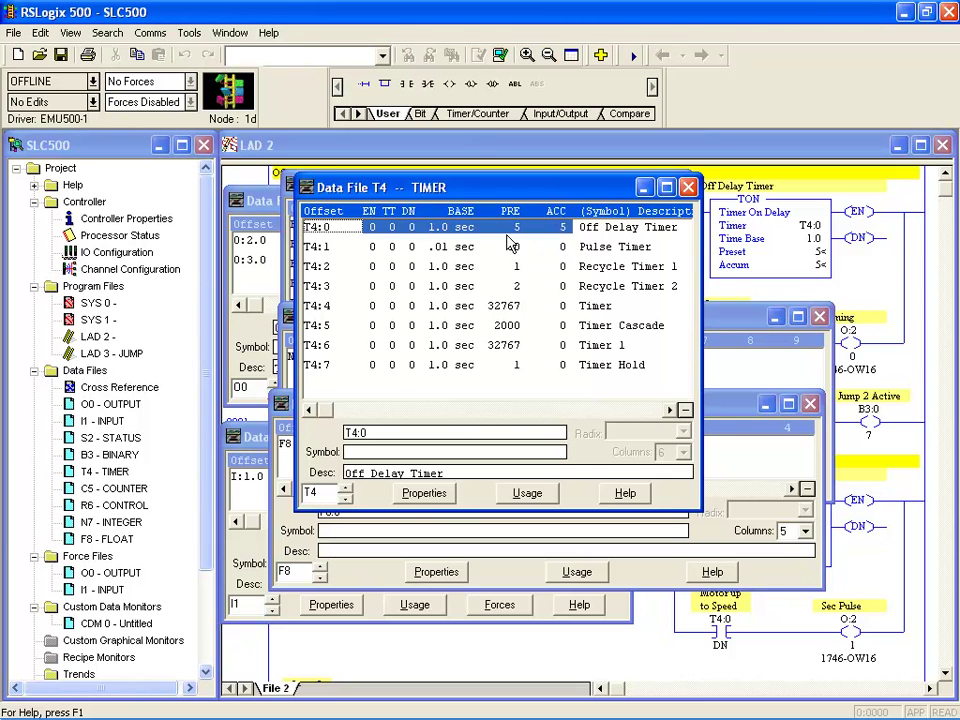
- Open the C5 counter data file, widen it to show symbols, and select C5:0
{"action": "double_click", "coordinate": [100, 490]}
{"action": "left_click_drag", "start_coordinate": [201, 111], "coordinate": [512, 159]}
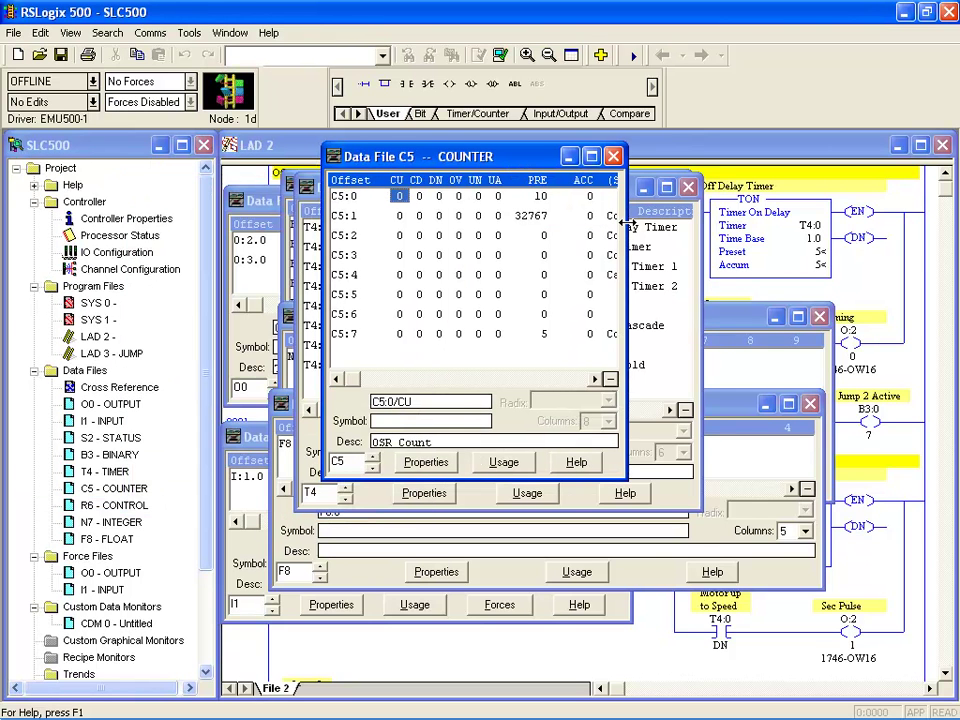
{"action": "left_click_drag", "start_coordinate": [626, 224], "coordinate": [711, 227]}
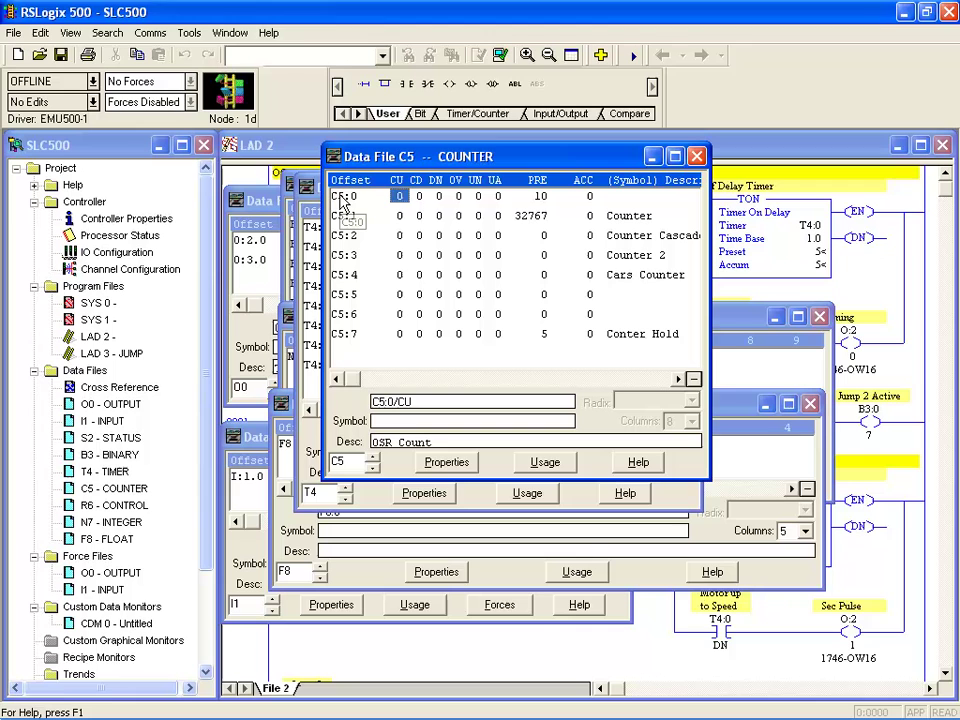
{"action": "left_click", "coordinate": [343, 198]}
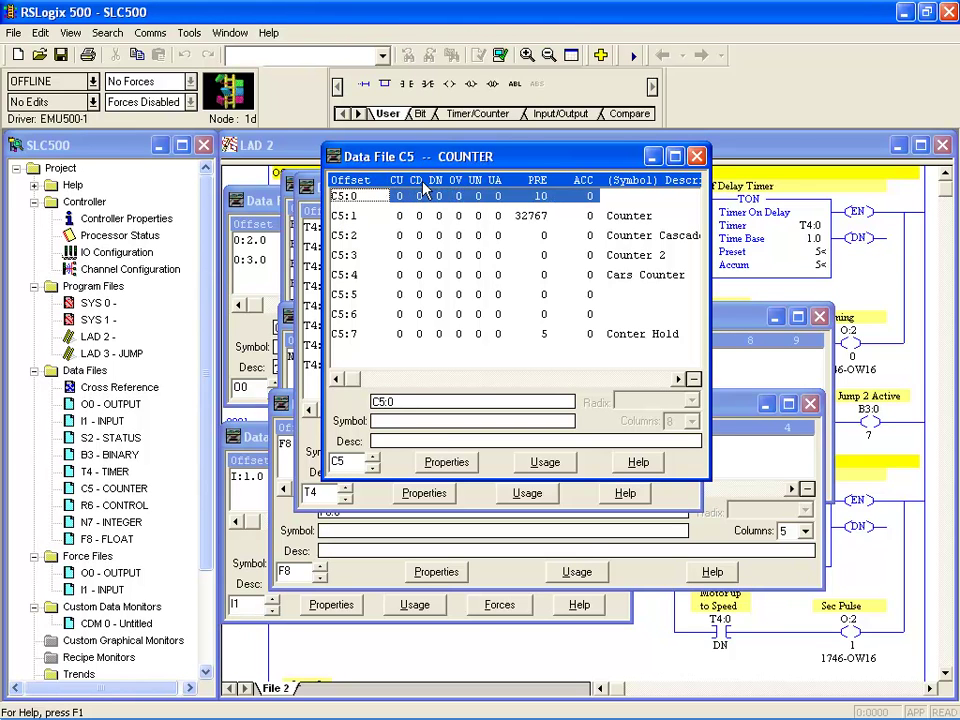
- Move the counter window lower so the T4:0 timer row stays visible
{"action": "left_click_drag", "start_coordinate": [447, 163], "coordinate": [450, 214]}
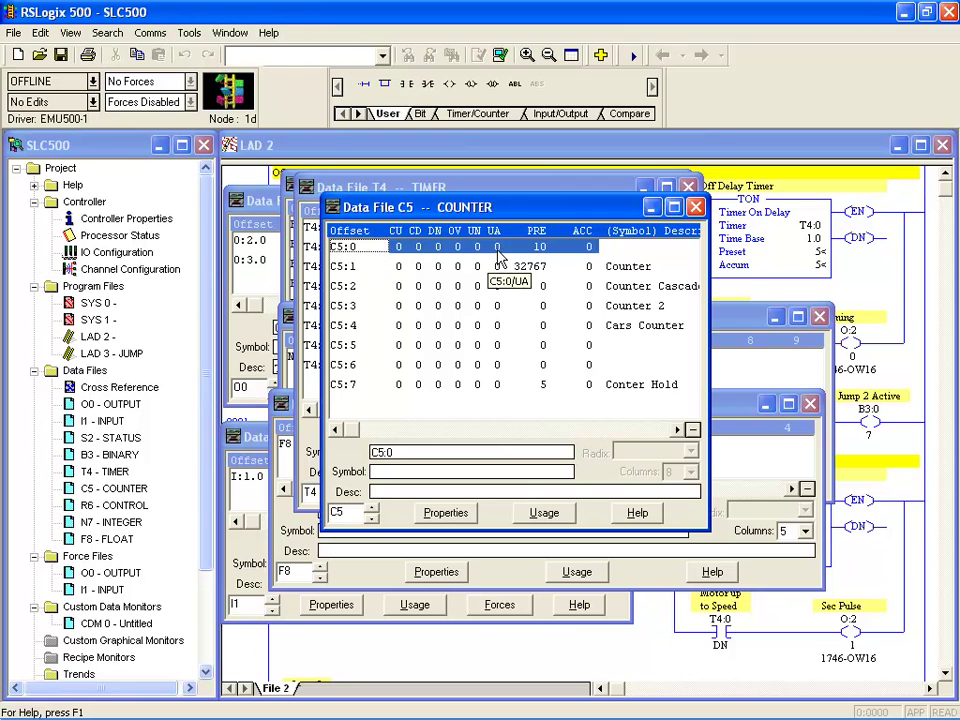
{"action": "left_click_drag", "start_coordinate": [478, 216], "coordinate": [476, 267]}
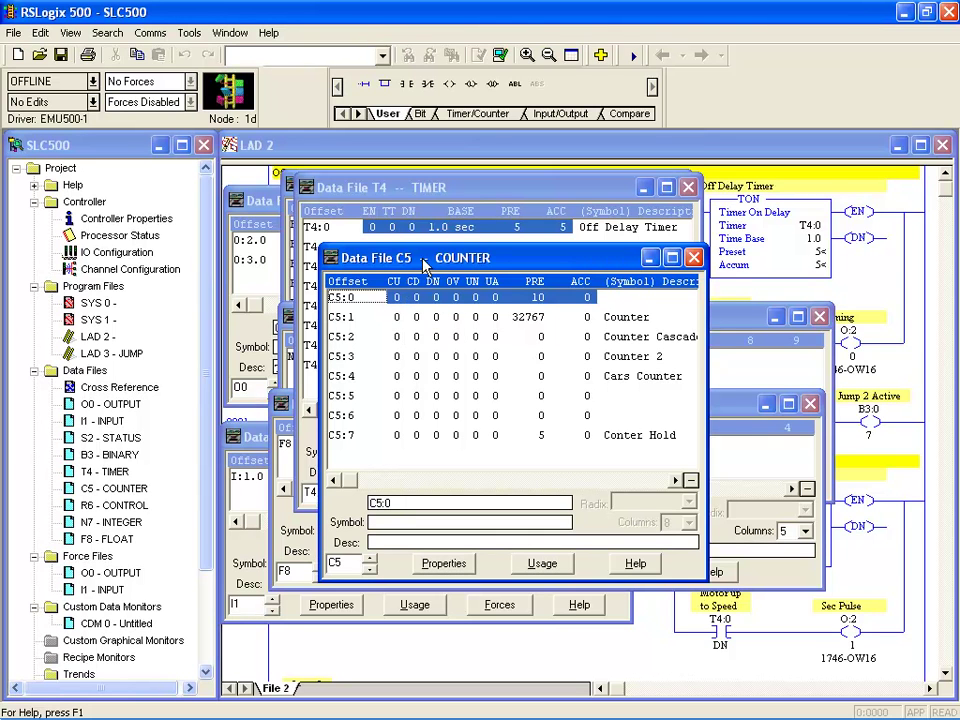
{"action": "left_click_drag", "start_coordinate": [425, 264], "coordinate": [403, 261]}
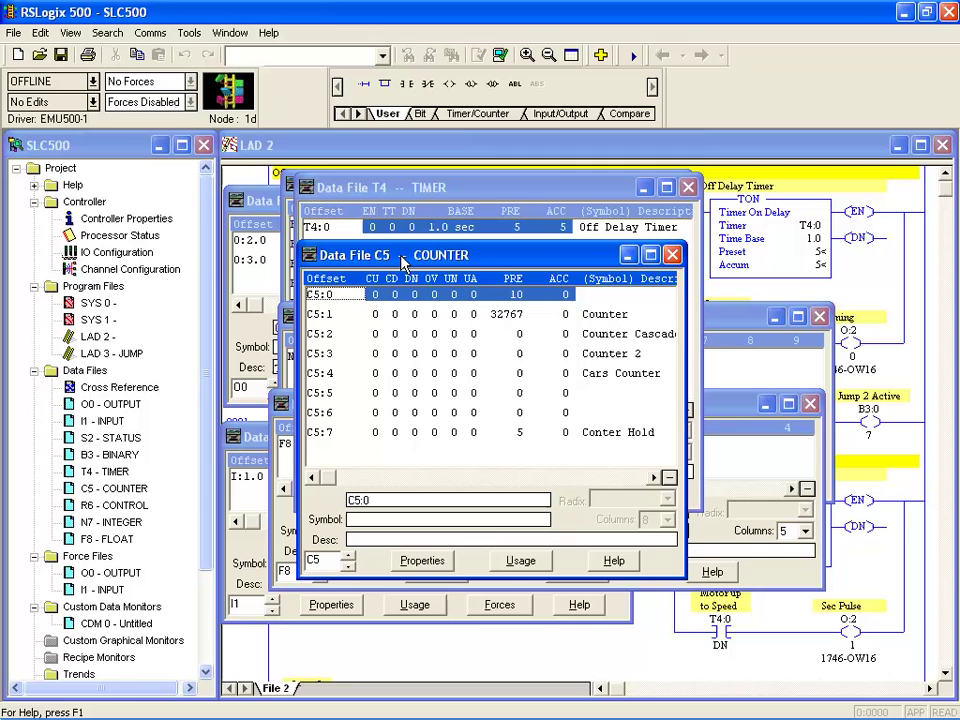